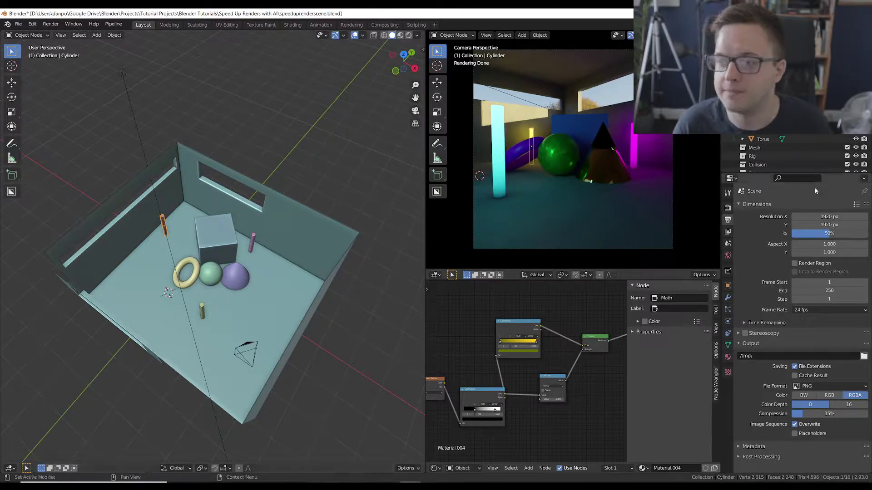
- Orbit into the room and switch the Resolution % between 100 and 50 to compare, ending at 50%
drag(363, 290, 323, 253)
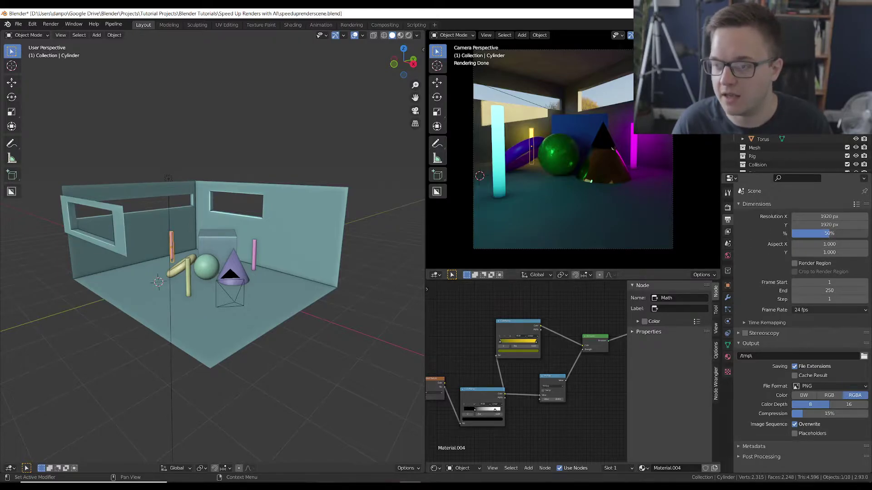
click(829, 234)
key(Return)
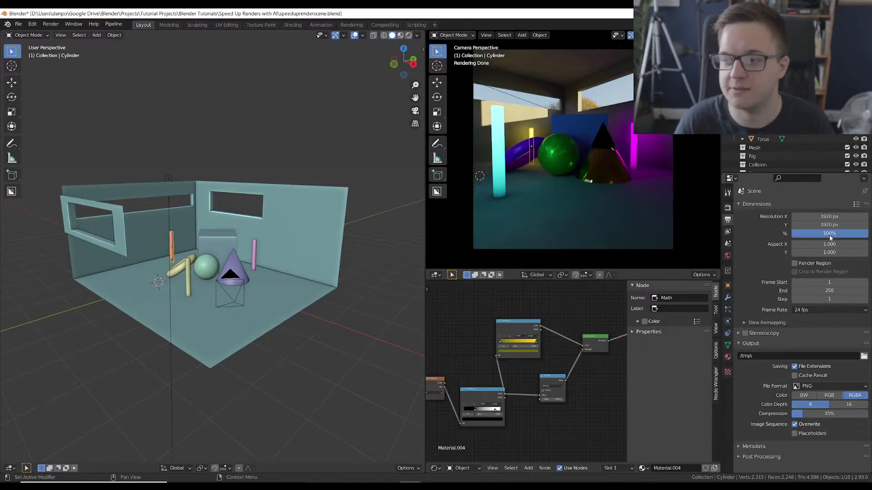
click(828, 233)
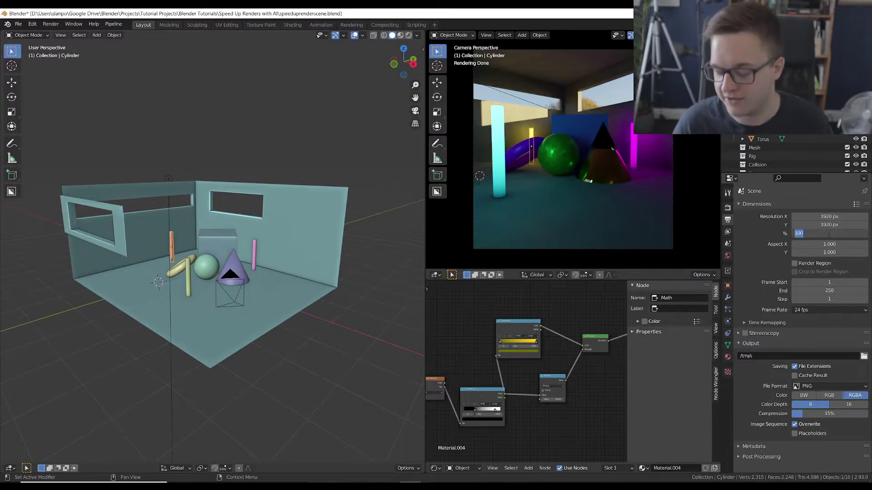
text(50)
key(Return)
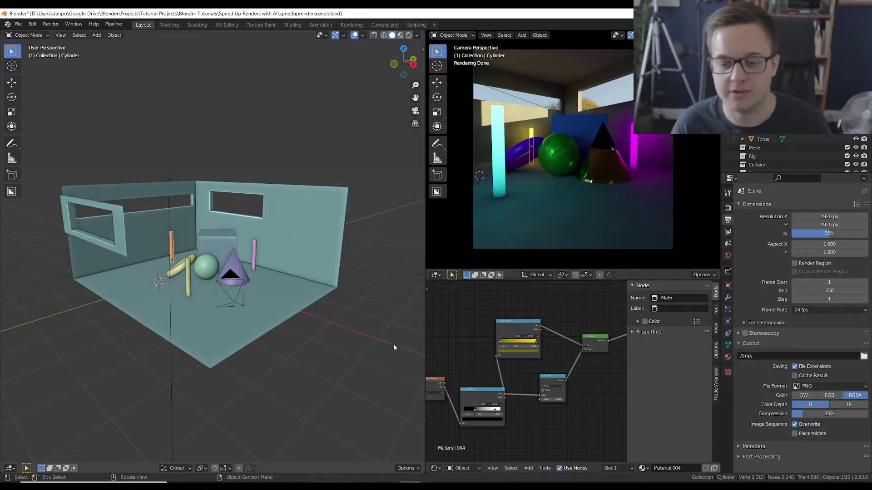
click(813, 233)
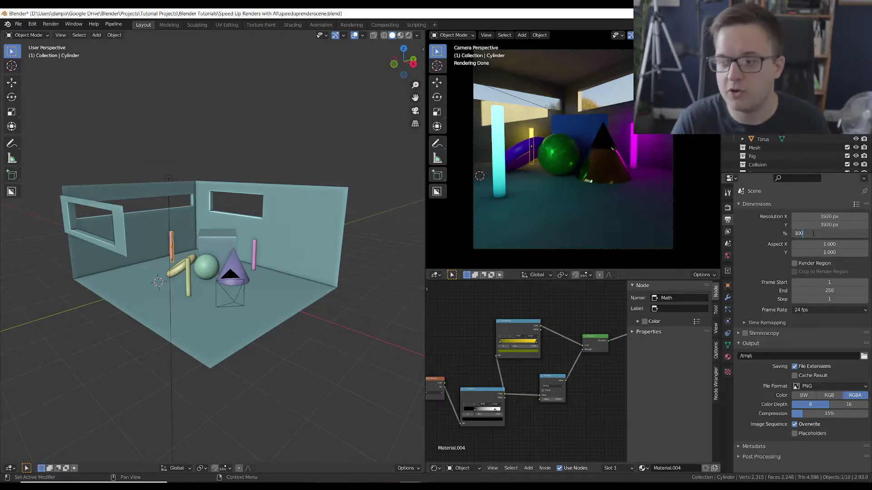
key(Return)
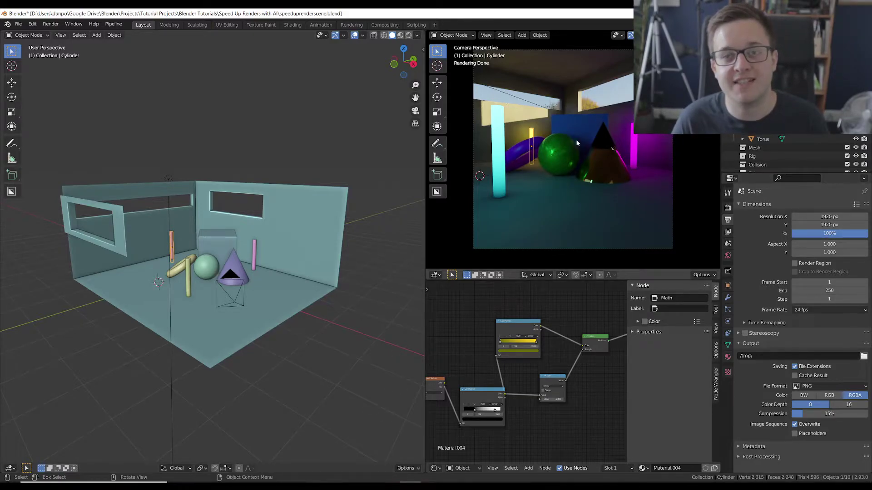
click(847, 232)
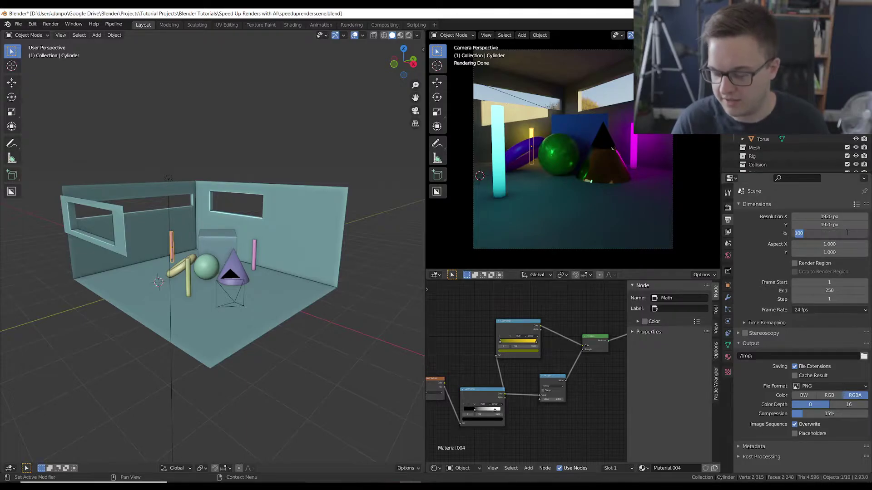
text(50)
key(Return)
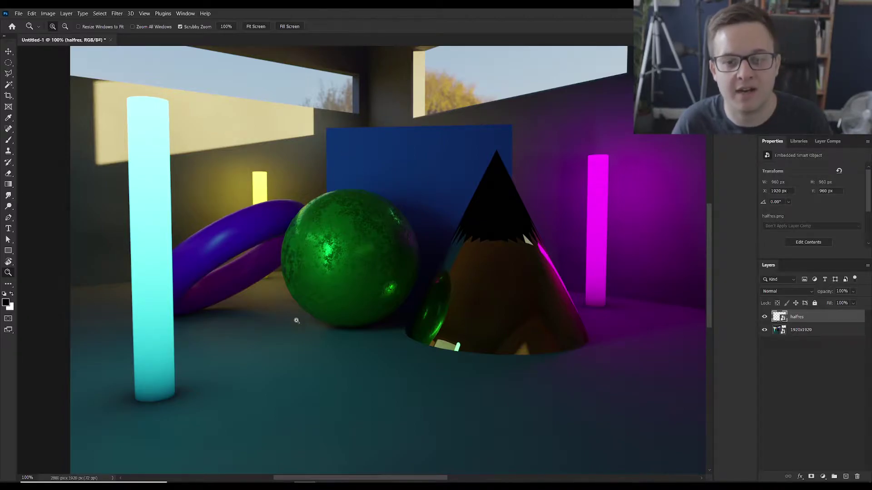
click(320, 257)
click(320, 257)
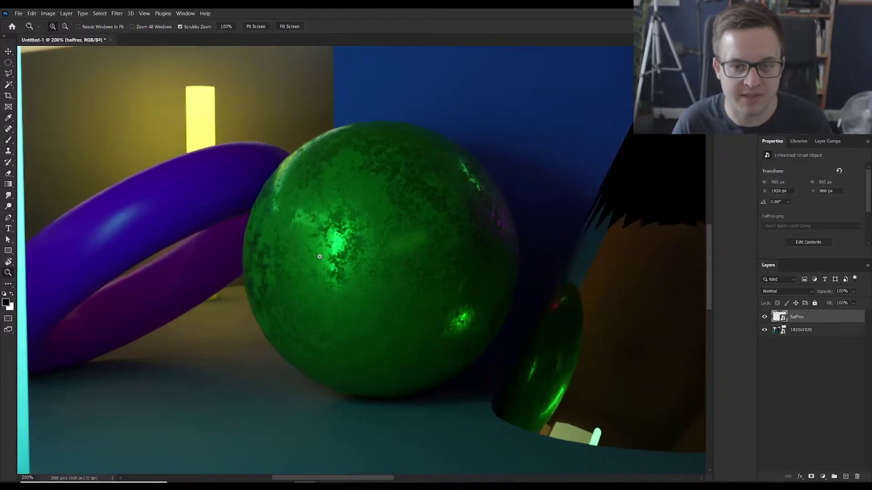
drag(328, 185, 213, 274)
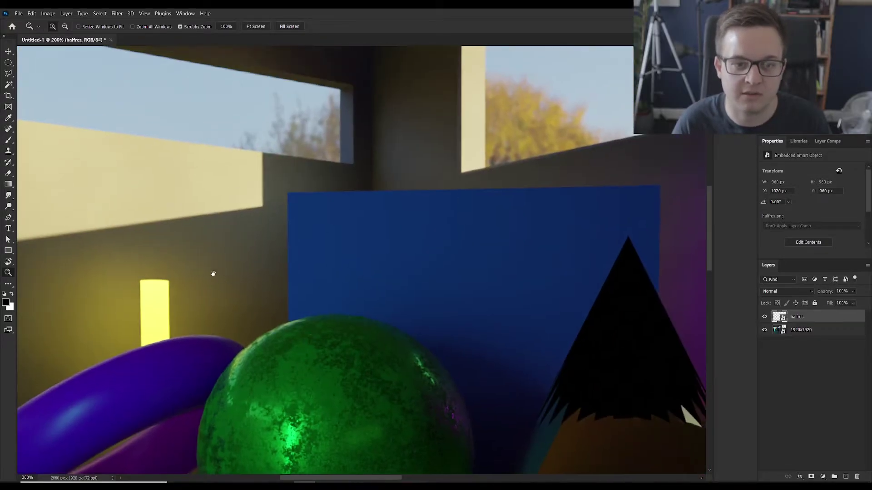
alt+click(389, 307)
drag(477, 293, 422, 301)
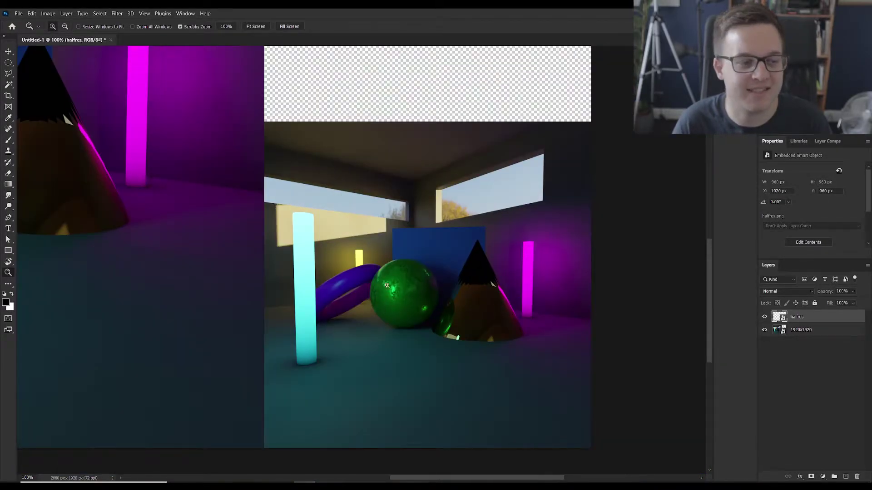
alt+click(333, 275)
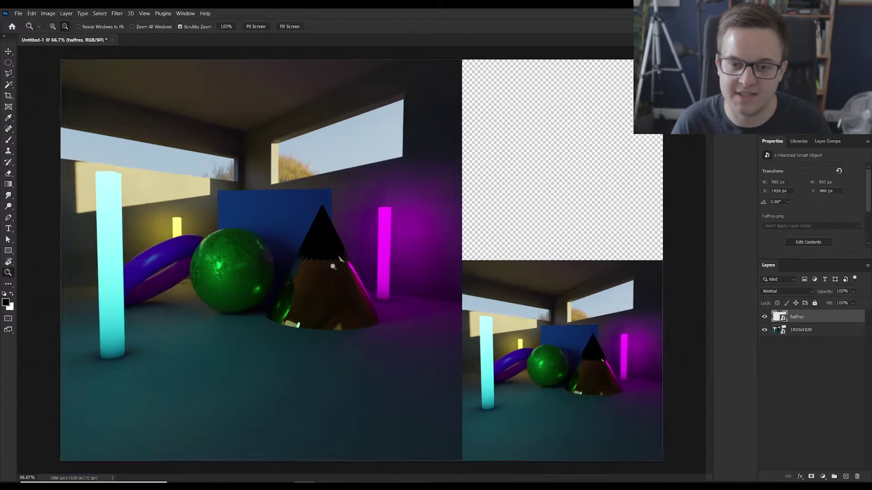
alt+click(333, 266)
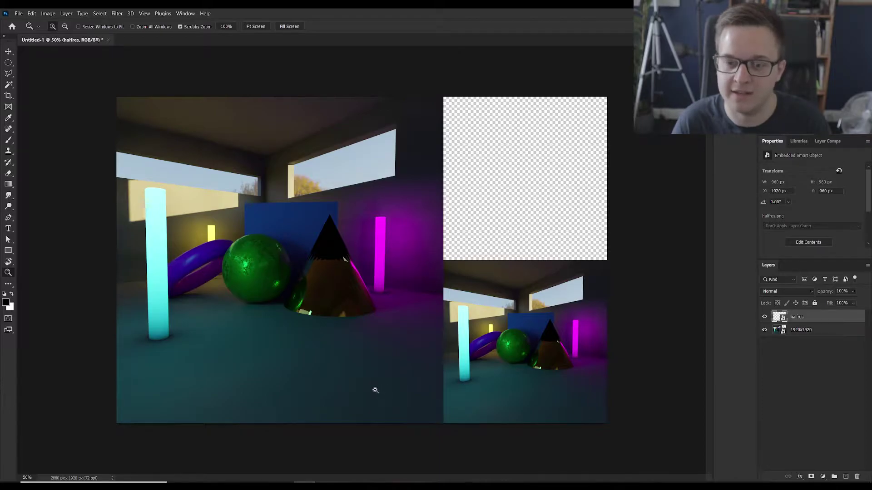
drag(376, 389, 552, 347)
scroll(551, 348, up, 4)
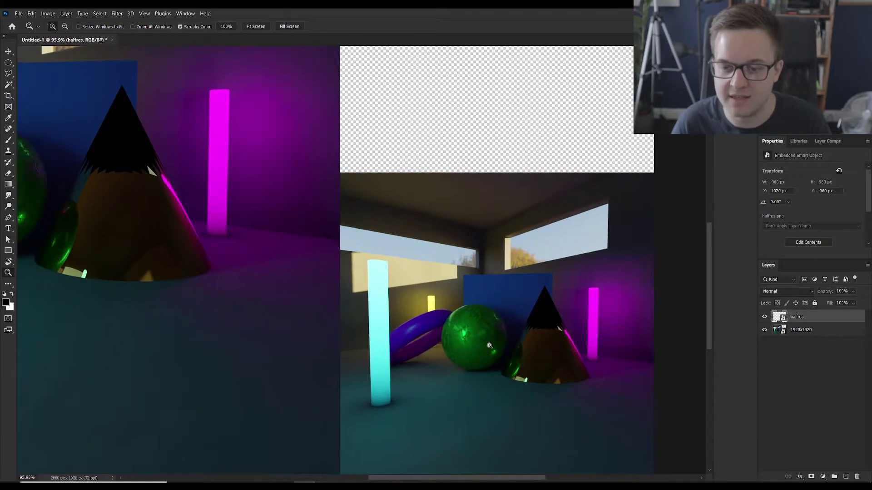
scroll(460, 343, up, 2)
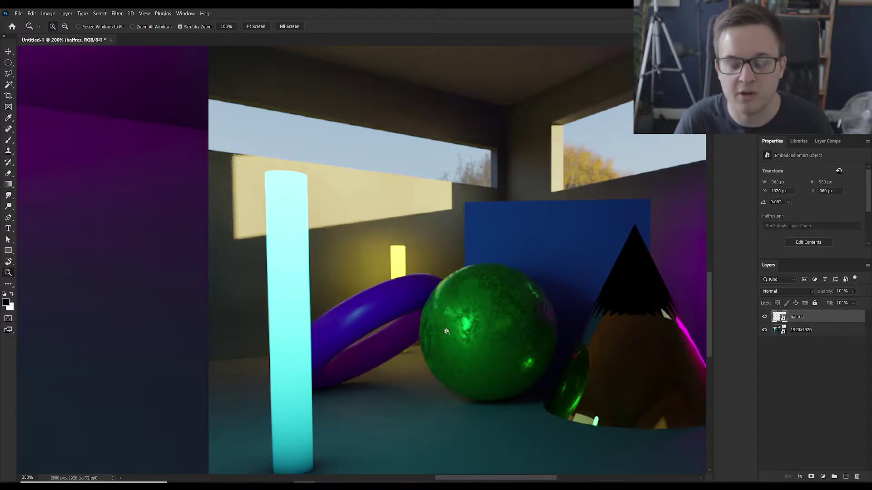
scroll(457, 316, down, 3)
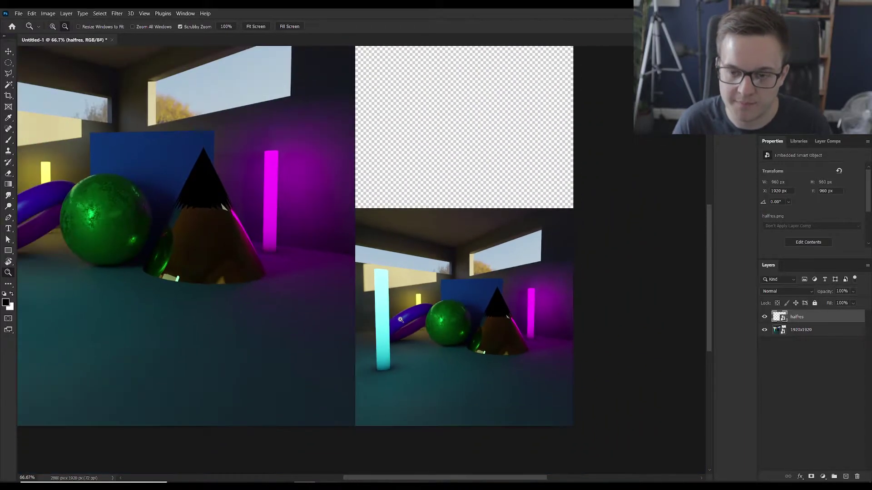
drag(284, 320, 400, 358)
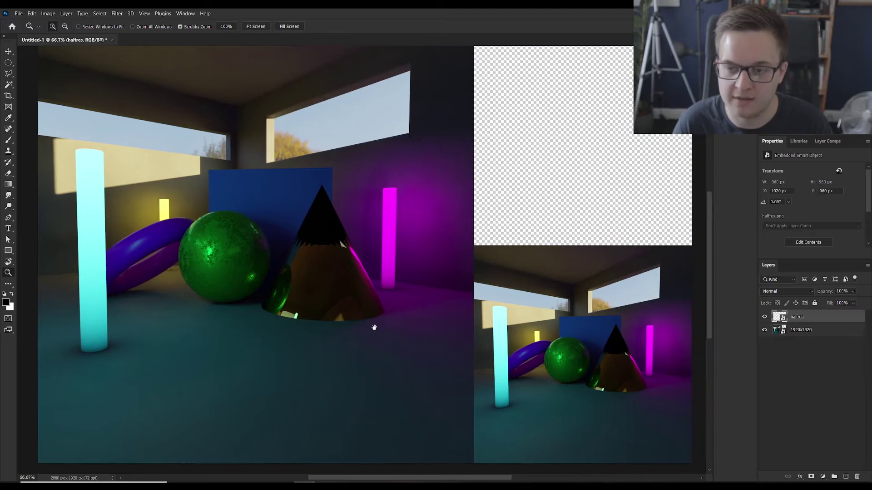
drag(399, 272, 395, 282)
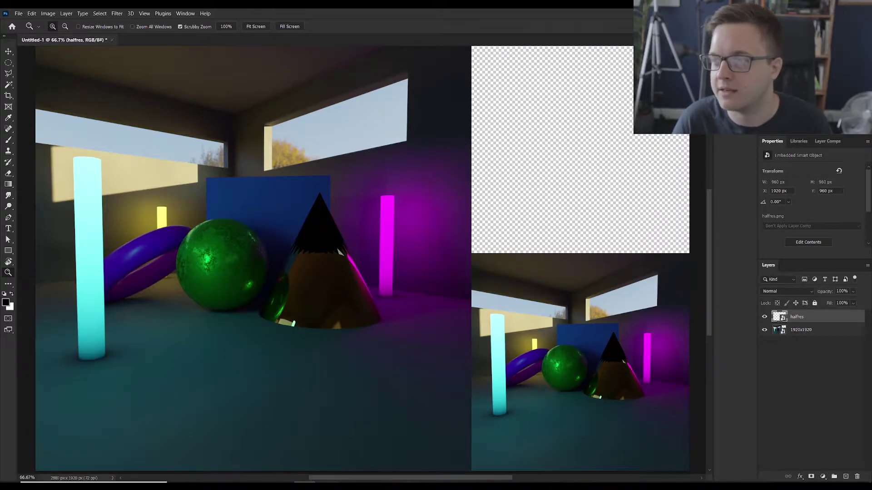
- Launch the Bigjpg desktop app from Windows search and load halfres.png into it
key(alt+Tab)
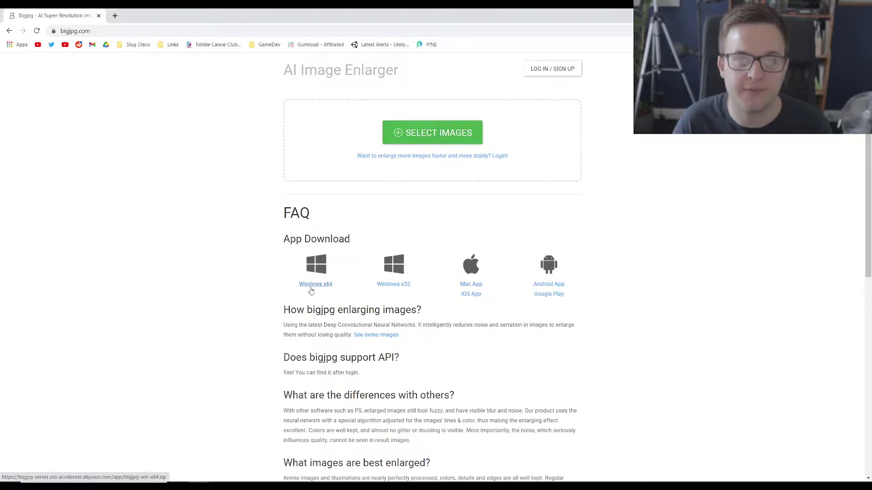
key(super)
text(big)
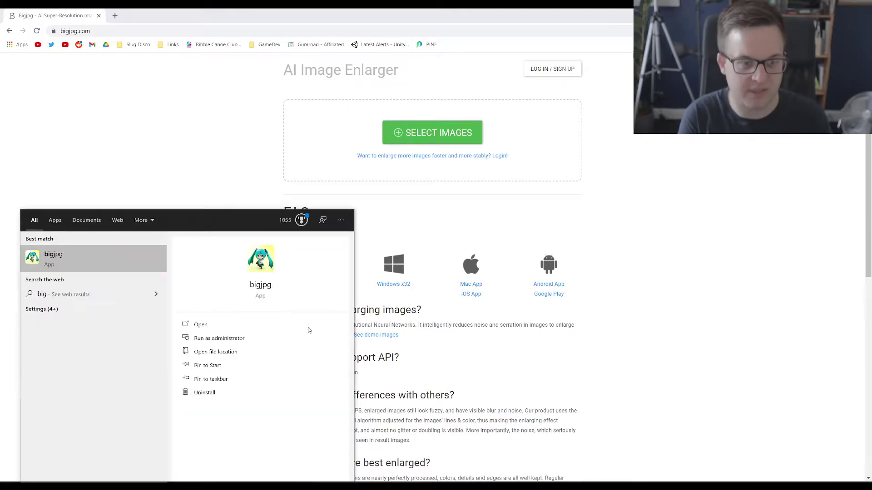
key(Return)
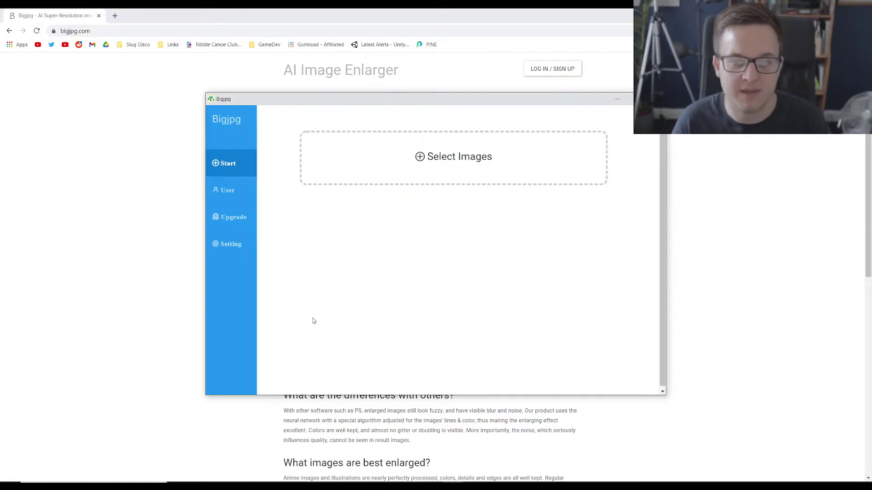
click(441, 160)
click(304, 209)
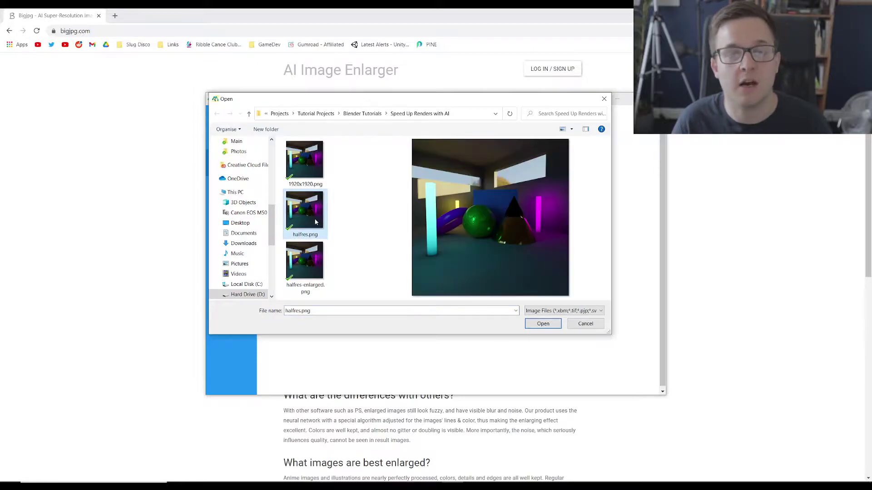
double_click(303, 207)
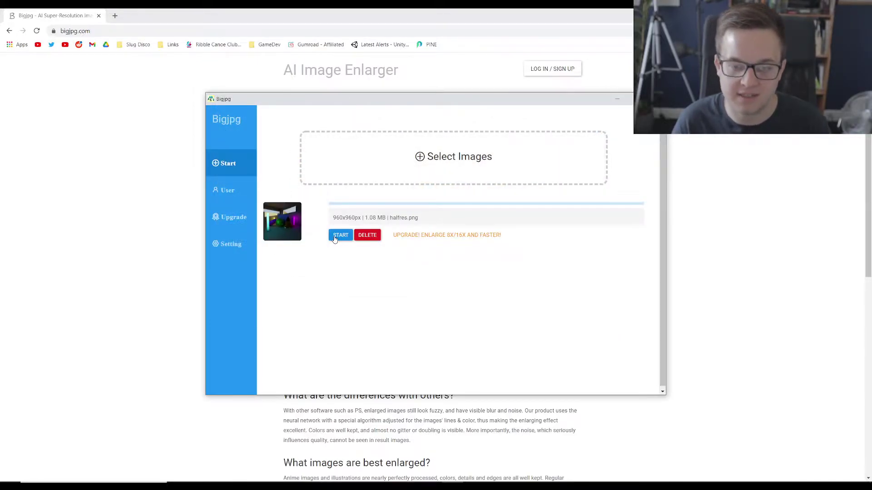
- Start enlarging halfres.png, then move the Bigjpg window and view the upgrade pricing plans
click(334, 235)
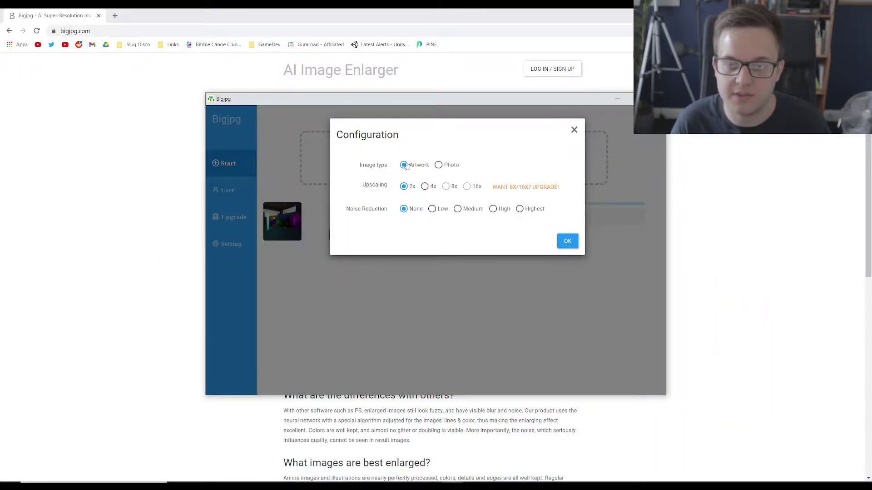
click(567, 242)
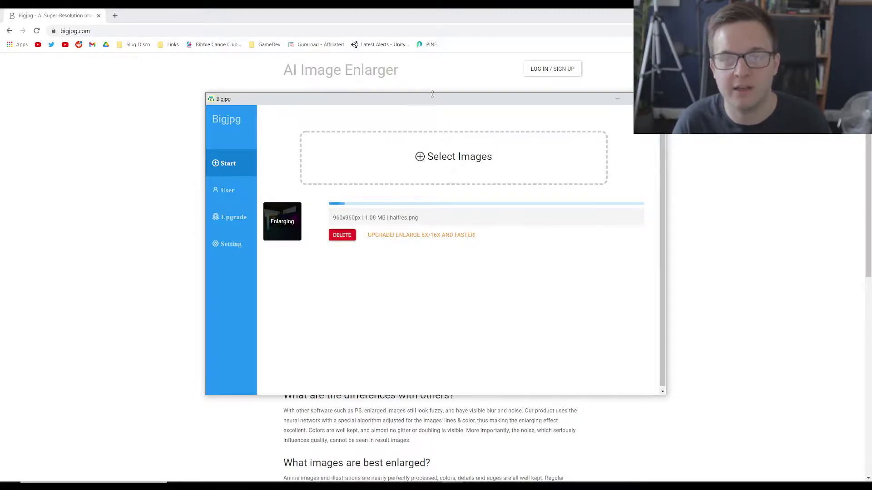
drag(432, 96, 451, 74)
click(227, 199)
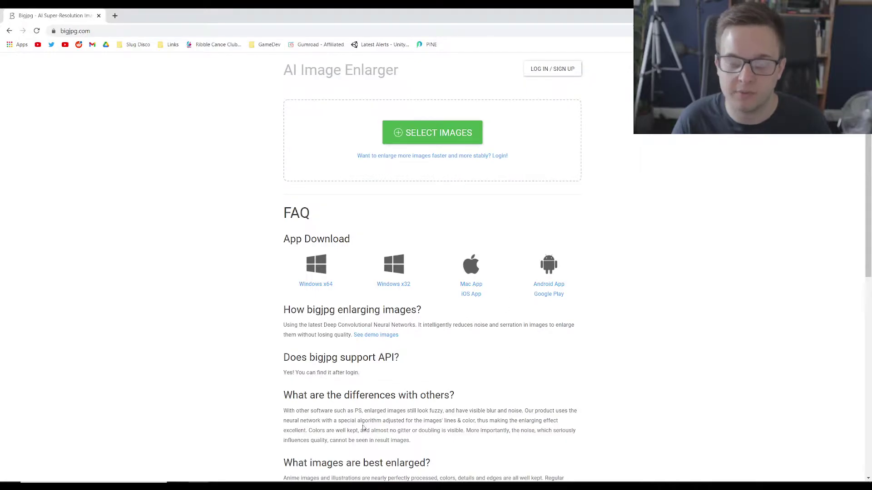
- Place halfres-enlarged.png as an embedded image and position it in the left square
click(305, 447)
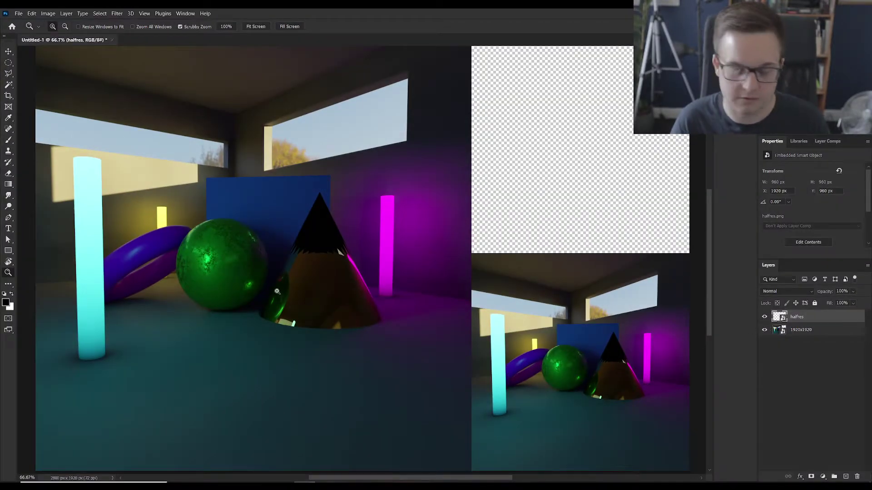
click(19, 13)
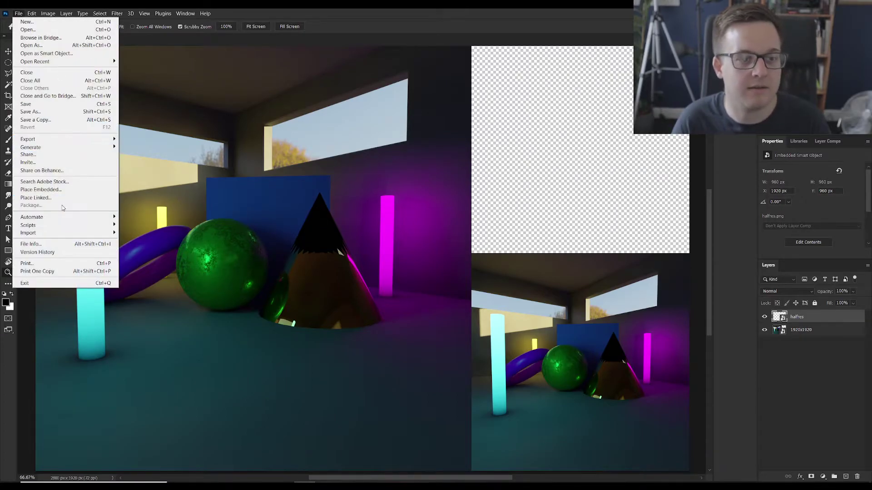
click(41, 189)
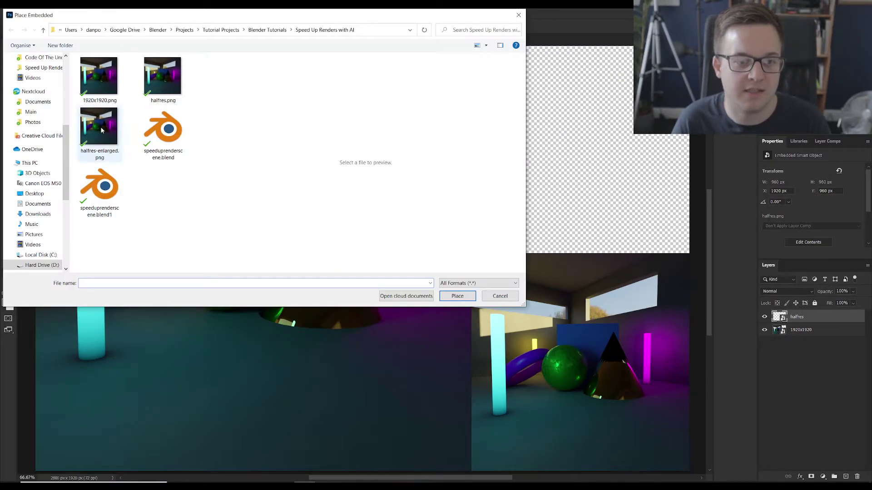
double_click(101, 130)
drag(526, 254, 417, 256)
key(Return)
- Rename the new layer BigJPG, hide it, and view the canvas at 100%
double_click(805, 317)
text(BigJPG)
key(Return)
click(764, 316)
key(z)
key(ctrl+1)
drag(266, 266, 303, 275)
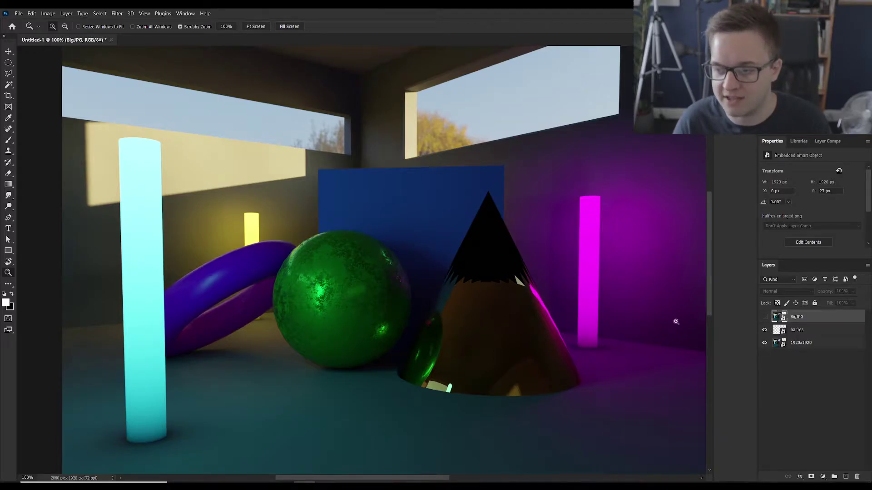
- Toggle BigJPG's visibility, then zoom and pan to compare it against the render beneath
click(765, 317)
click(764, 317)
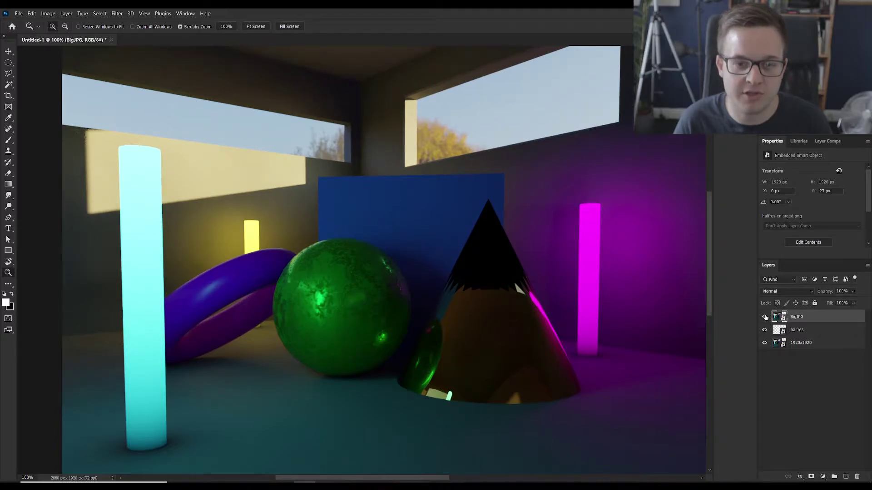
click(765, 317)
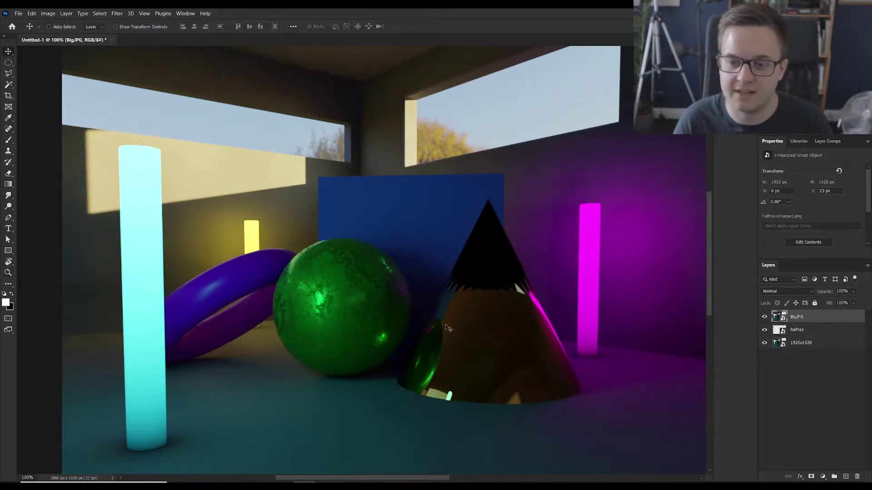
key(v)
key(z)
click(305, 290)
alt+click(409, 290)
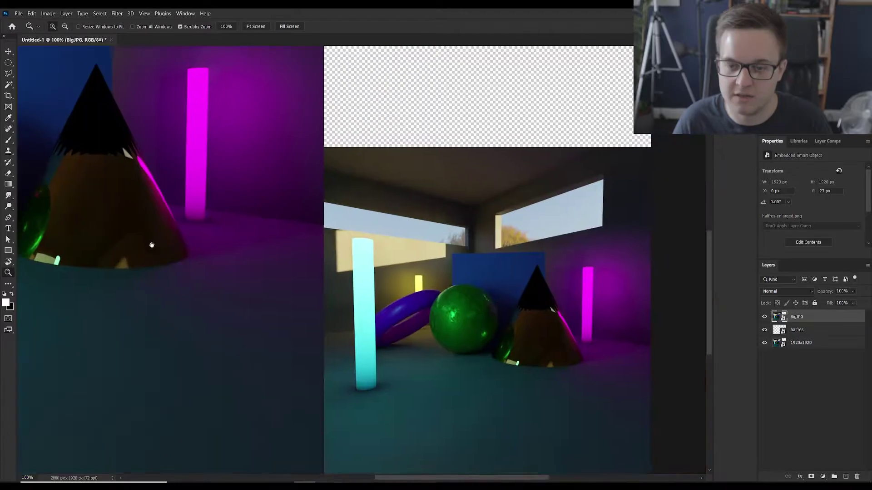
drag(461, 303, 443, 287)
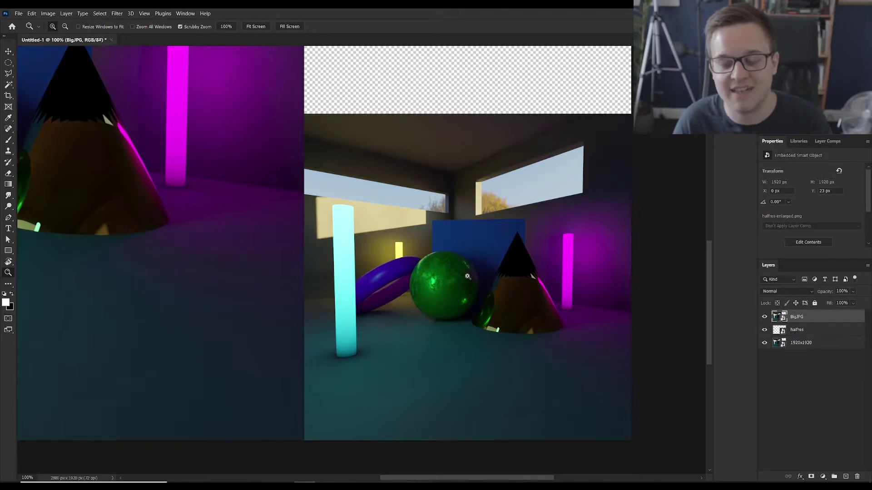
drag(175, 244, 569, 377)
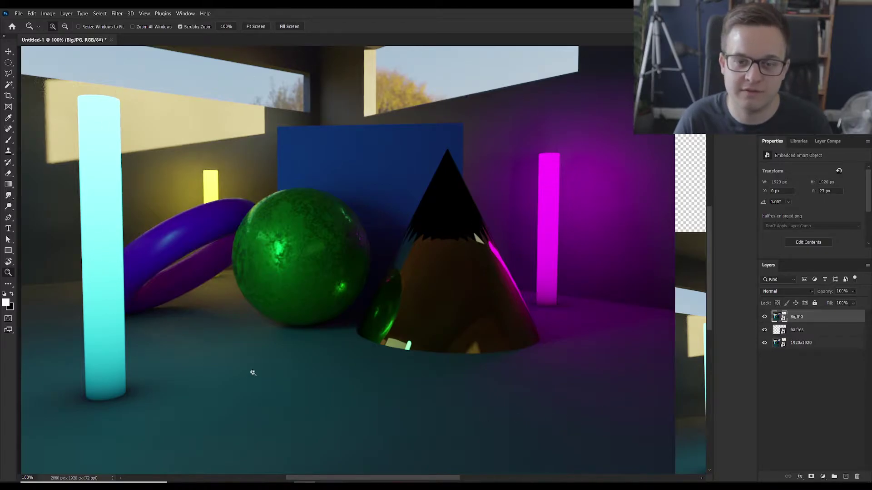
- Toggle BigJPG off and on once more and zoom out to the whole document
click(763, 319)
click(763, 319)
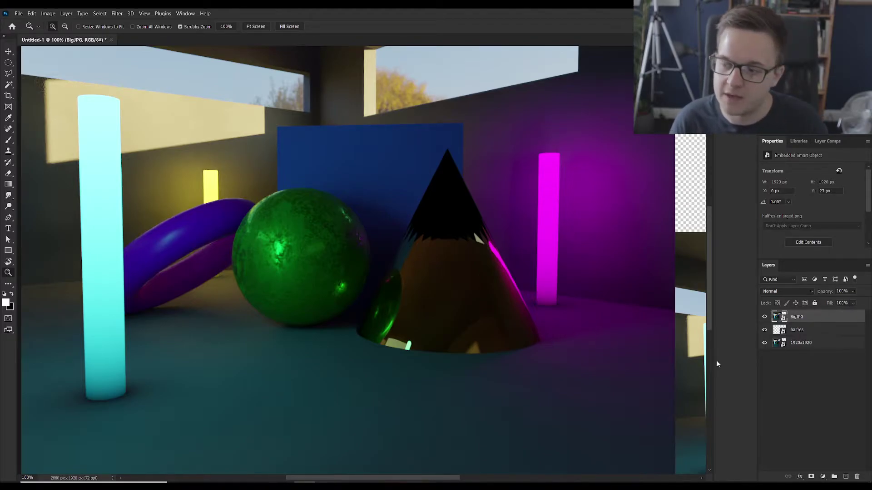
alt+click(520, 313)
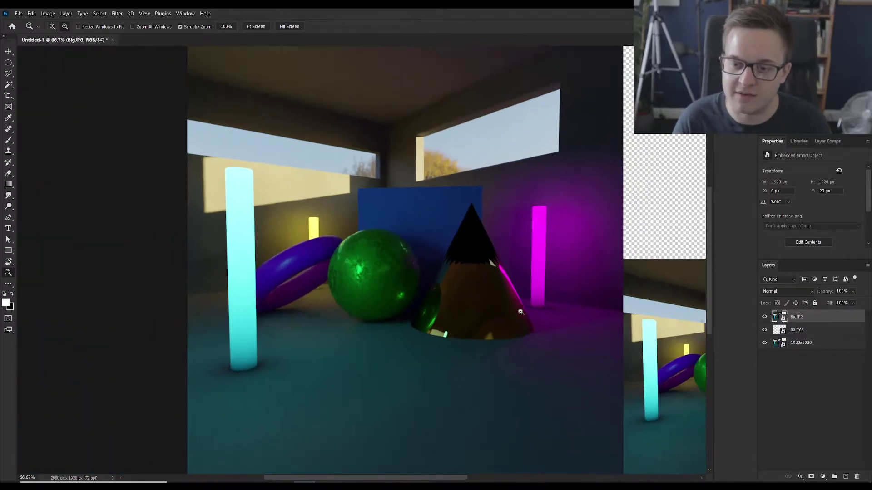
alt+click(535, 359)
- Duplicate the halfres layer and rename the copy Photoshop
key(v)
click(815, 335)
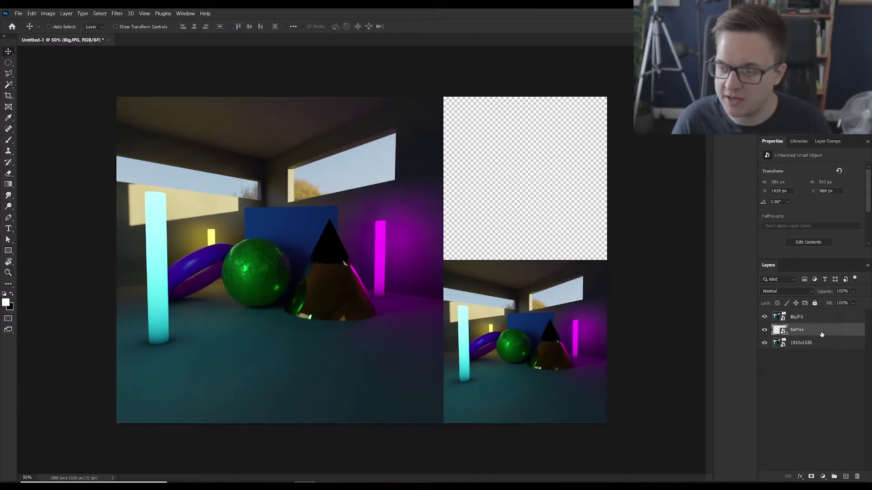
alt+drag(814, 335, 804, 318)
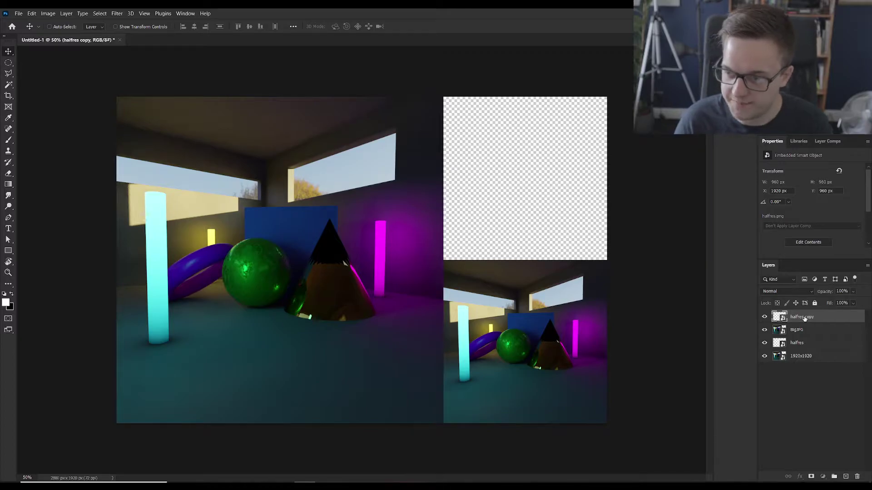
double_click(803, 317)
text(Photoshop)
key(Return)
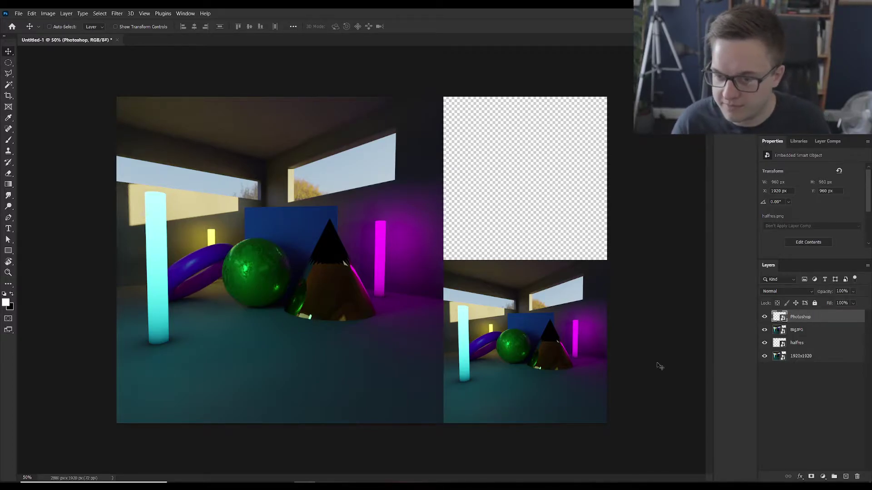
- Move the Photoshop layer left and scale it 200% to fill the 1920 px square, then hide it
drag(562, 357, 319, 279)
key(ctrl+t)
drag(284, 345, 301, 424)
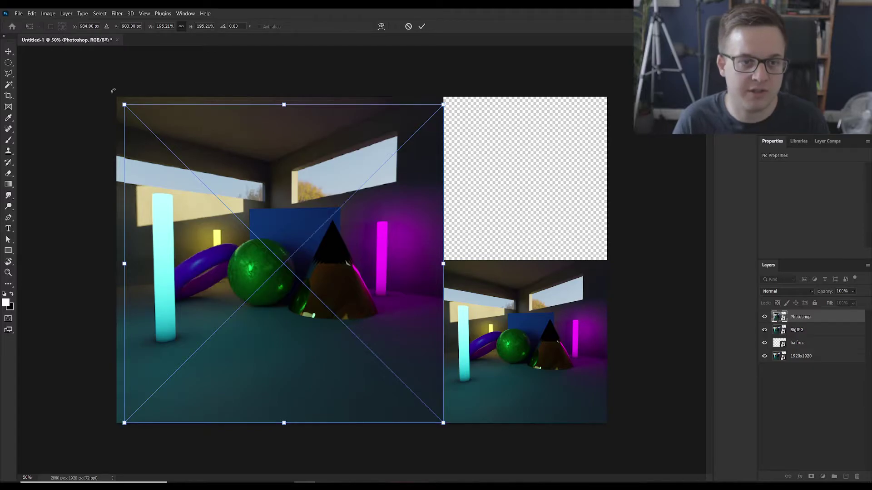
drag(124, 104, 104, 109)
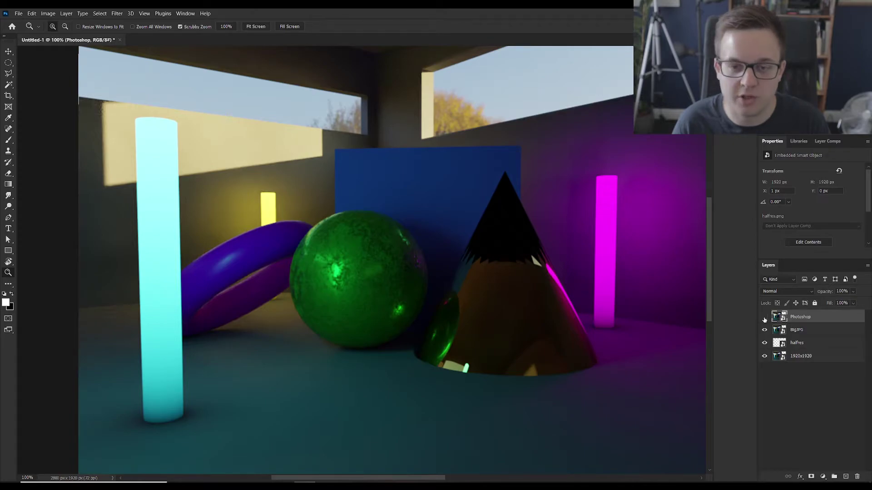
click(764, 317)
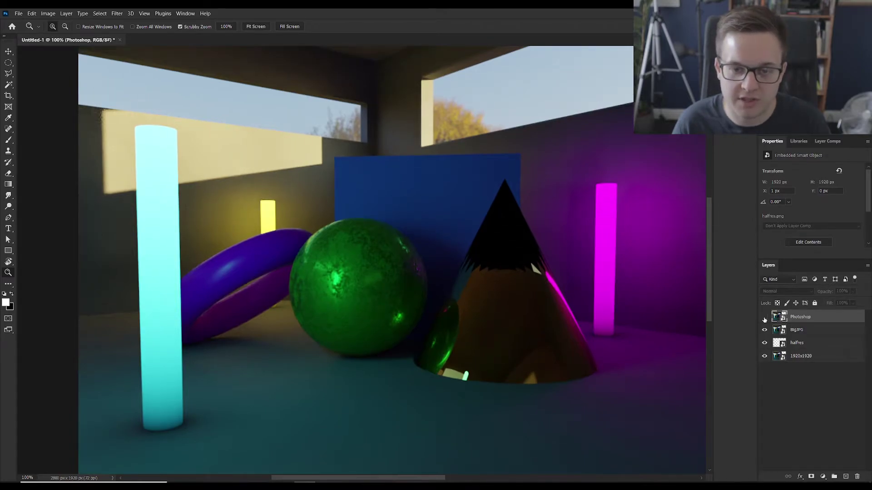
- Flick the Photoshop layer's visibility several times, leave it shown, and drag it beneath BigJPG
click(764, 318)
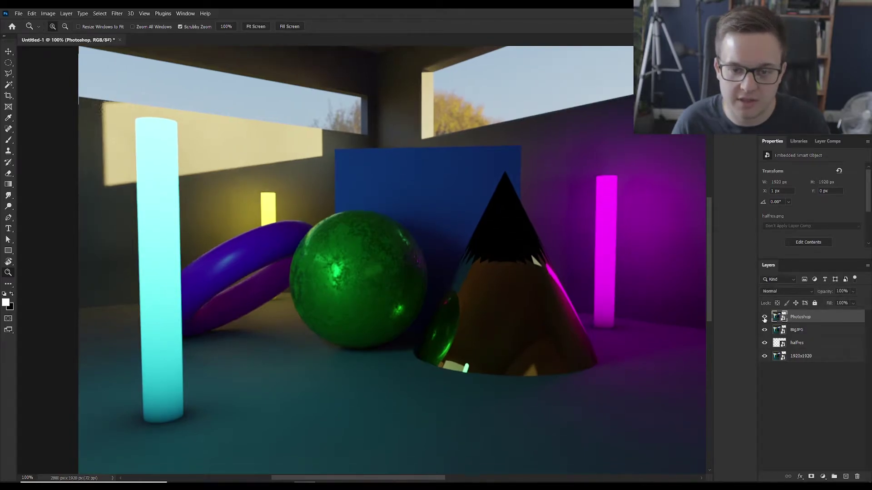
click(764, 318)
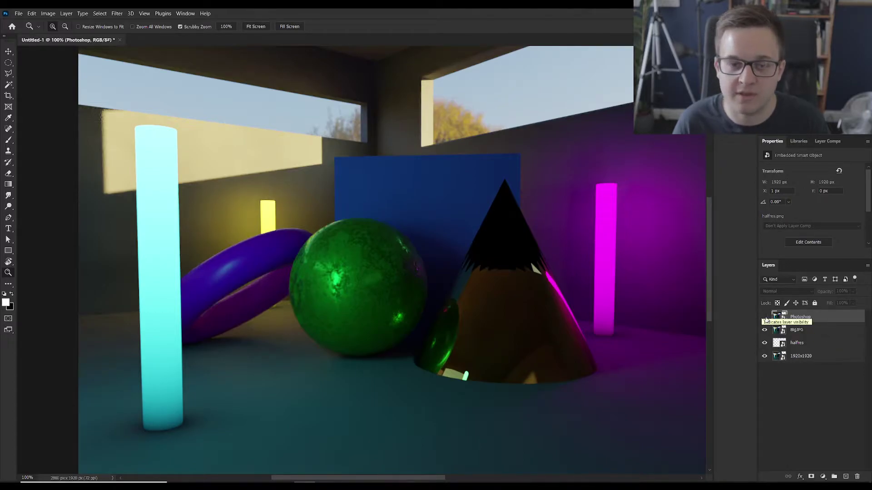
click(764, 318)
click(765, 318)
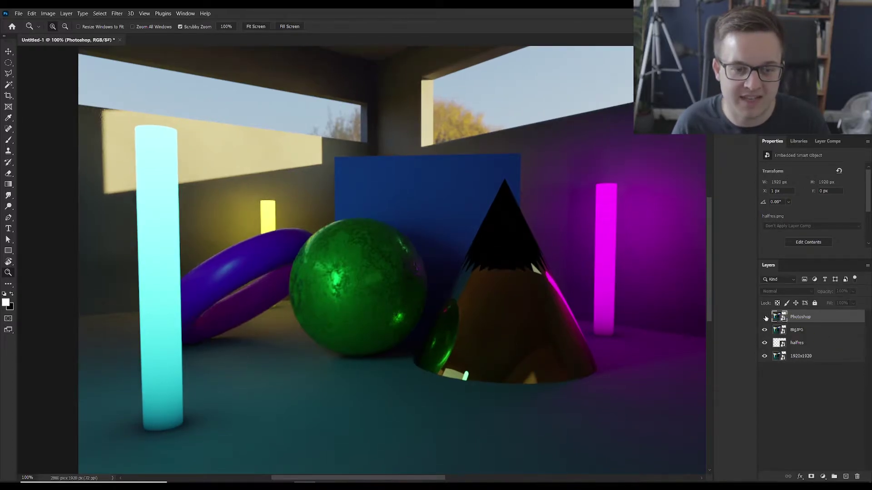
click(764, 318)
click(765, 318)
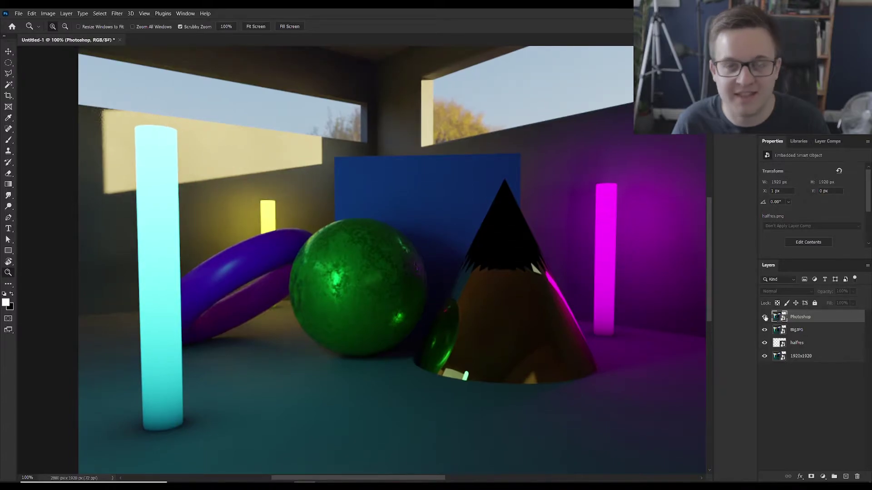
click(764, 317)
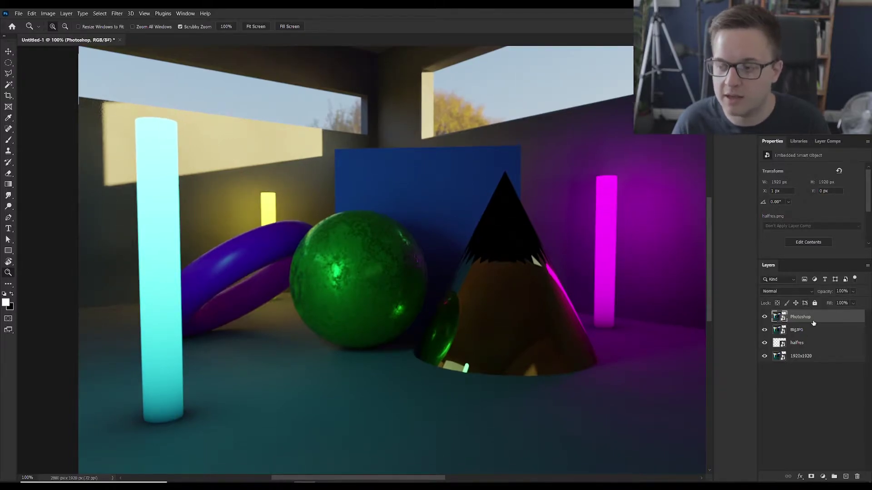
drag(813, 323, 813, 337)
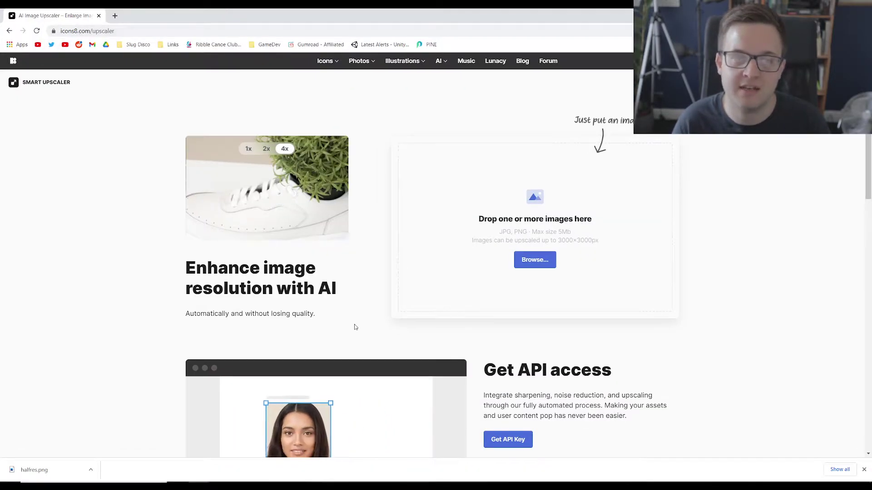
- Upload halfres.png to Icons8 Smart Upscaler and download the 2x 1920 × 1920 result
click(528, 260)
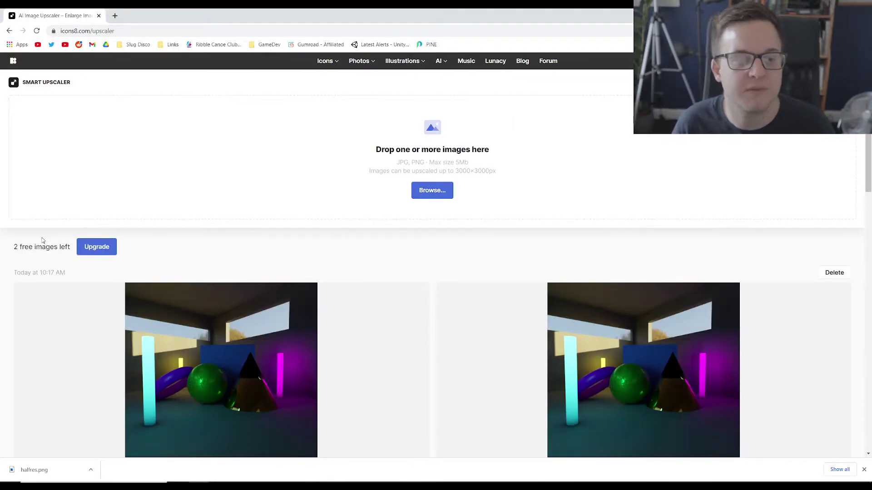
drag(33, 249, 71, 248)
click(235, 247)
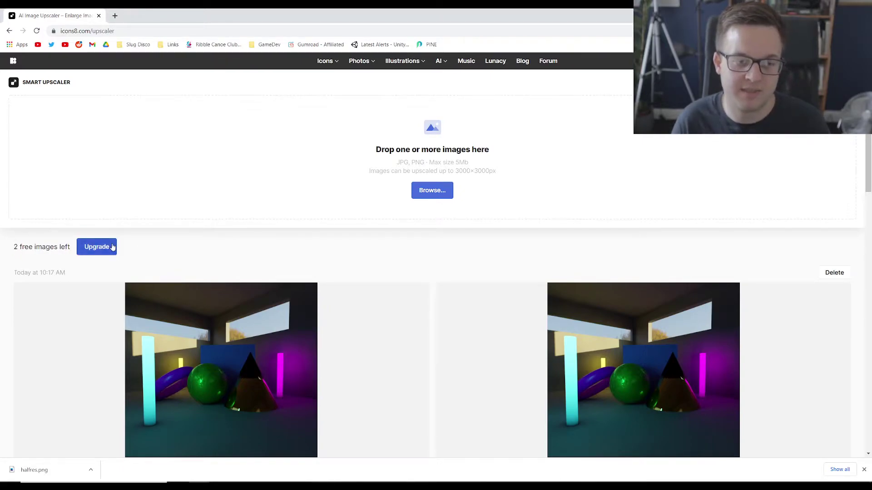
scroll(426, 230, down, 1)
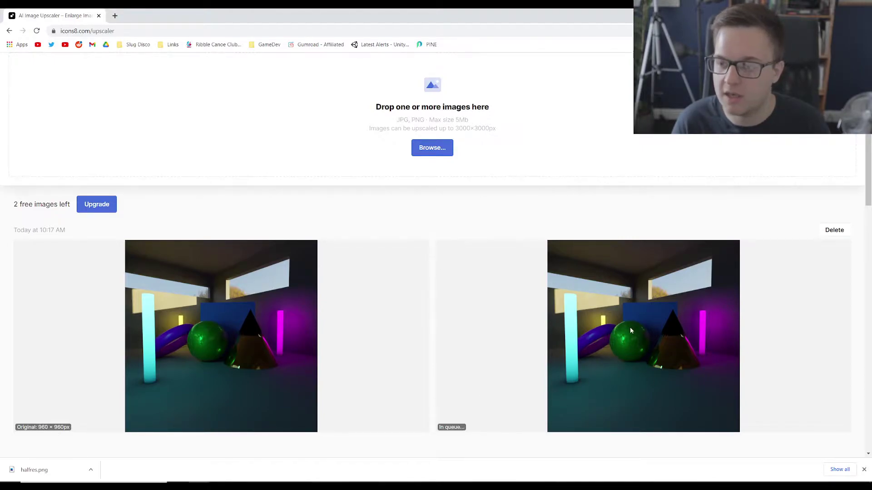
click(68, 471)
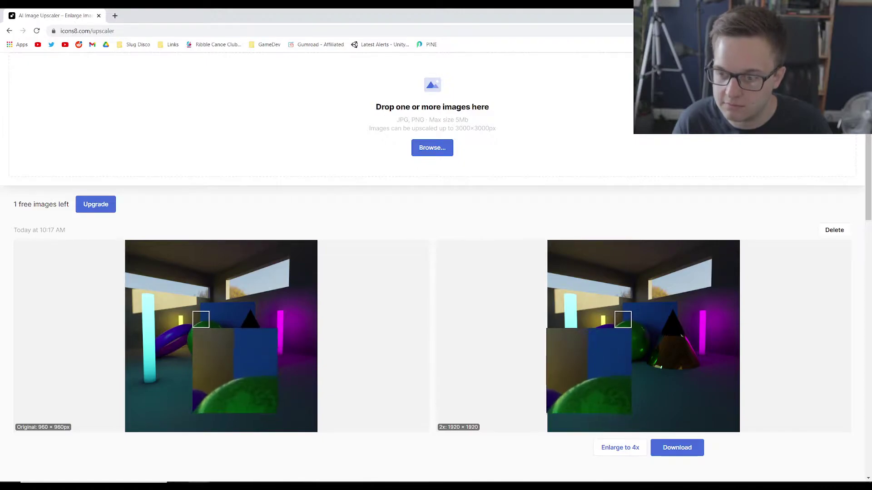
click(683, 446)
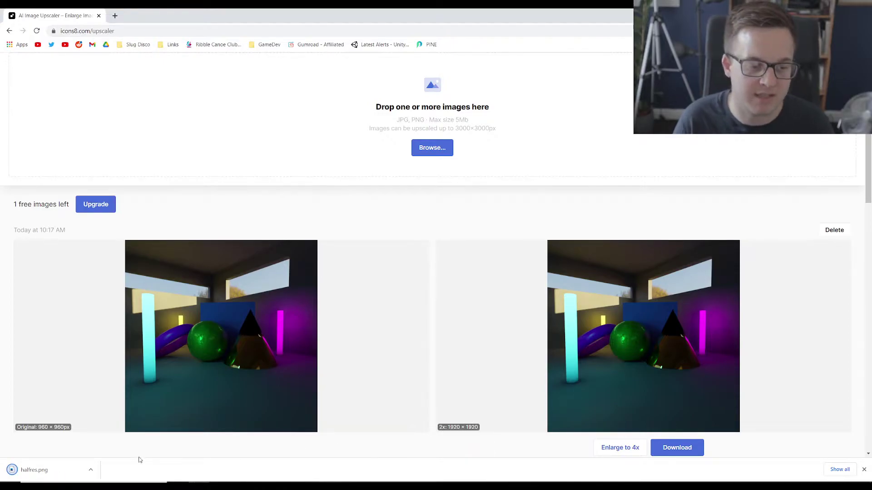
- Place the downloaded upscale into the document, move it to the top, and name it Icons8
drag(50, 473, 300, 473)
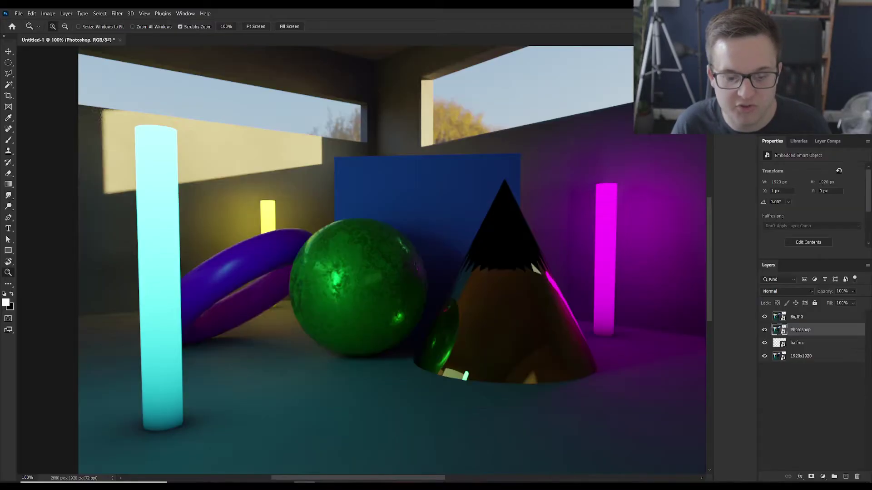
drag(309, 436, 327, 317)
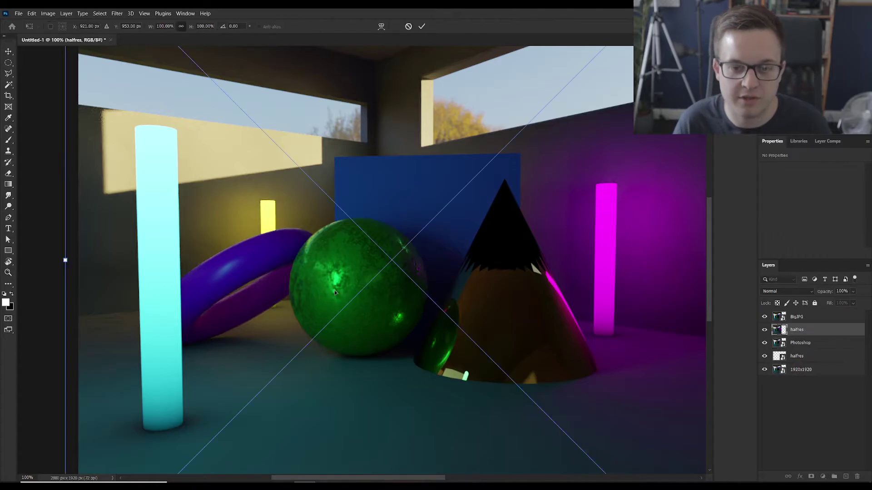
key(Return)
drag(806, 334, 804, 314)
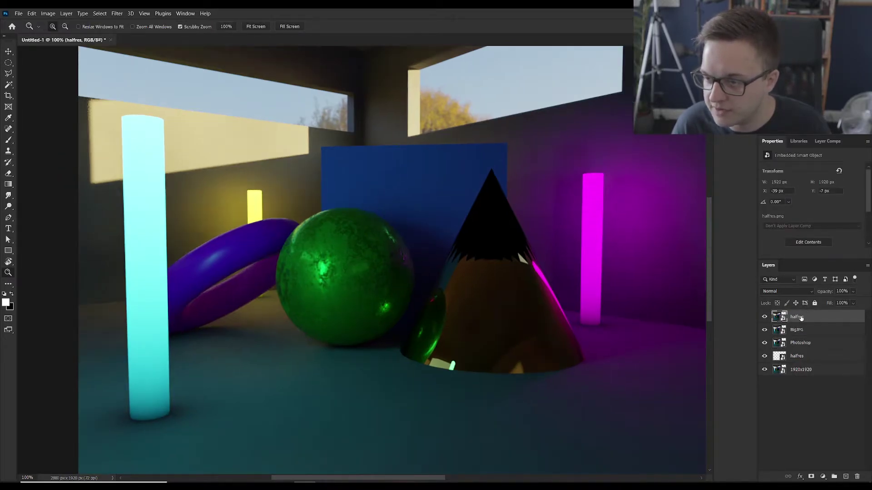
double_click(797, 317)
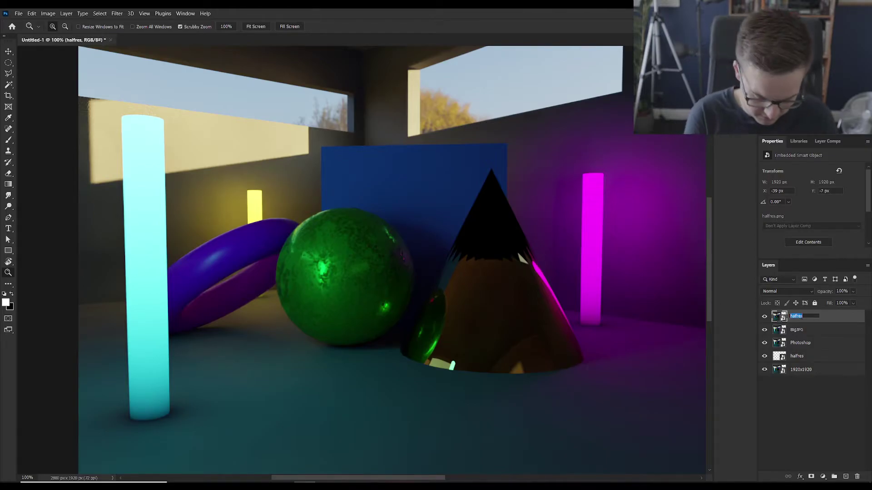
text(Icons)
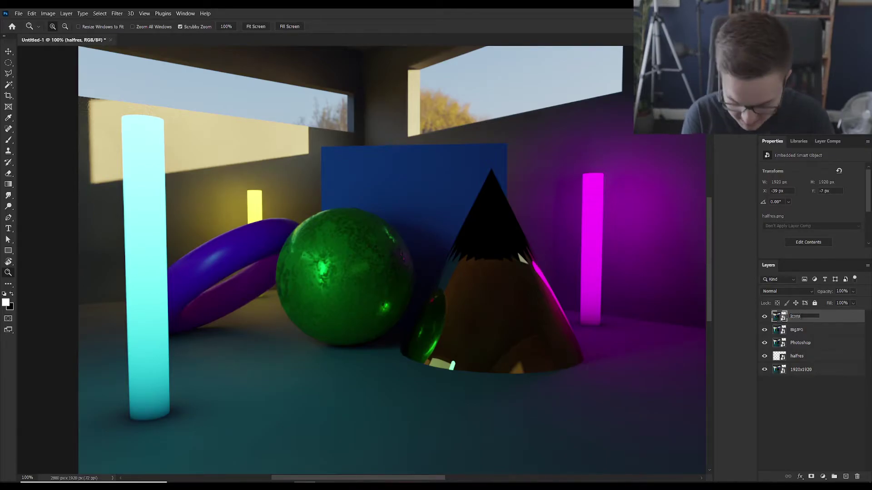
key(Return)
- Delete the leftover halfres layer and shift all render layers right to realign them
click(811, 356)
key(ctrl+minus)
key(Delete)
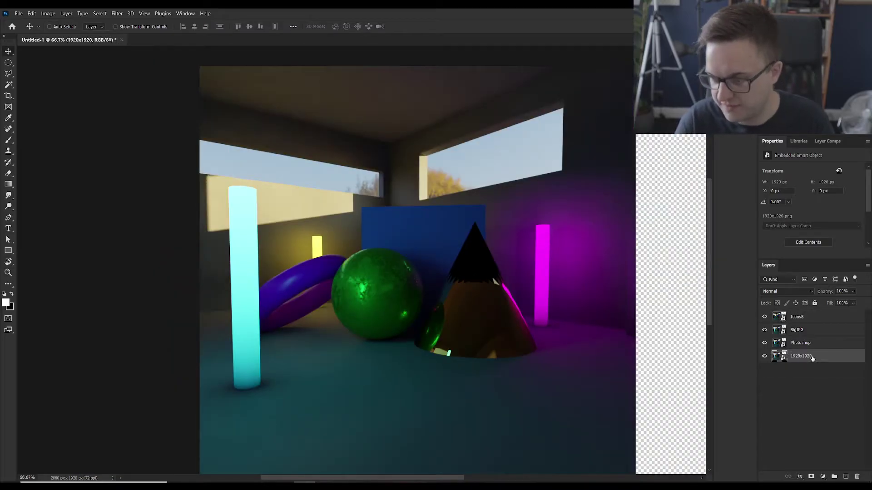
shift+click(815, 313)
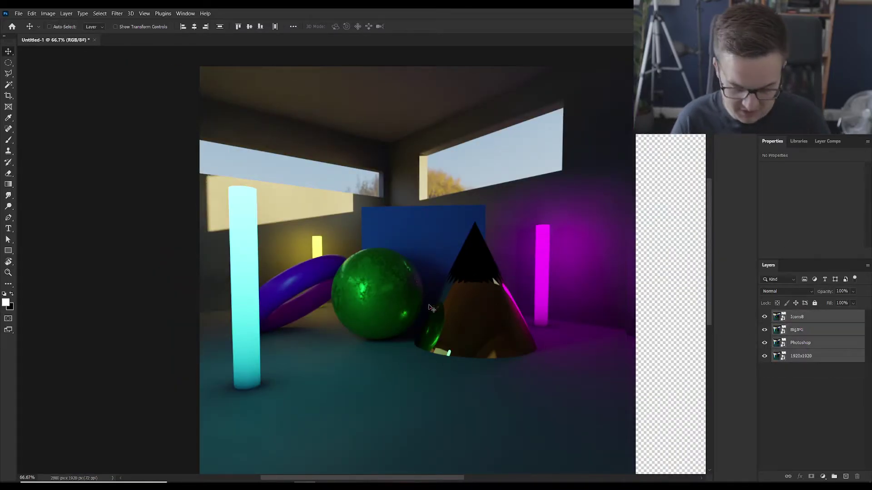
key(ctrl+a)
click(49, 26)
drag(366, 259, 484, 261)
key(ctrl+d)
- Crop the canvas down to the 1920 × 1920 px square render
key(c)
key(ctrl+minus)
drag(608, 259, 529, 264)
key(Return)
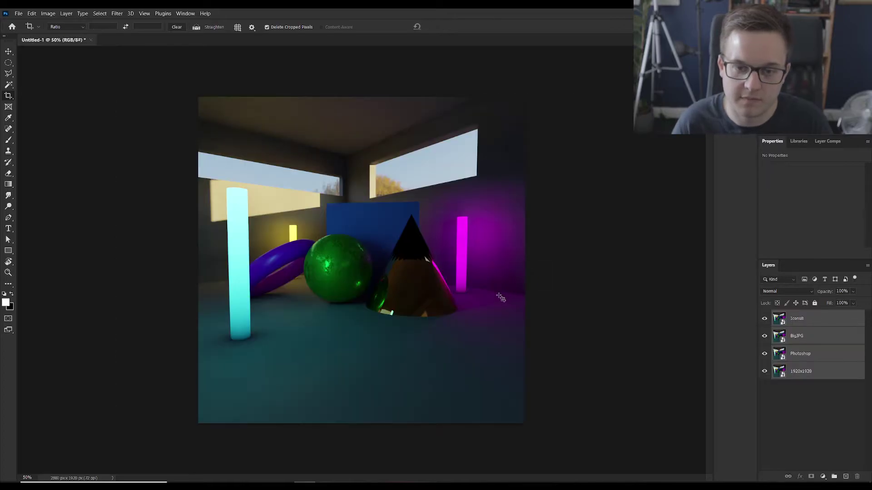
key(z)
click(454, 308)
click(428, 309)
drag(371, 291, 504, 346)
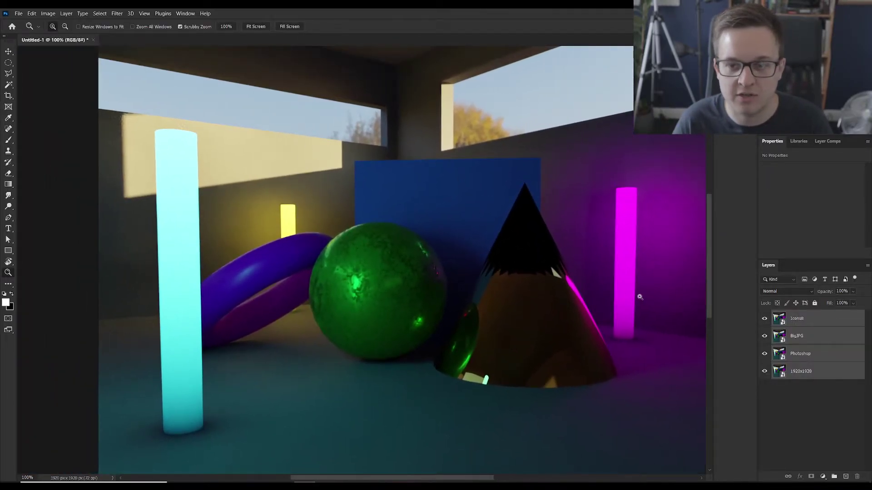
click(768, 366)
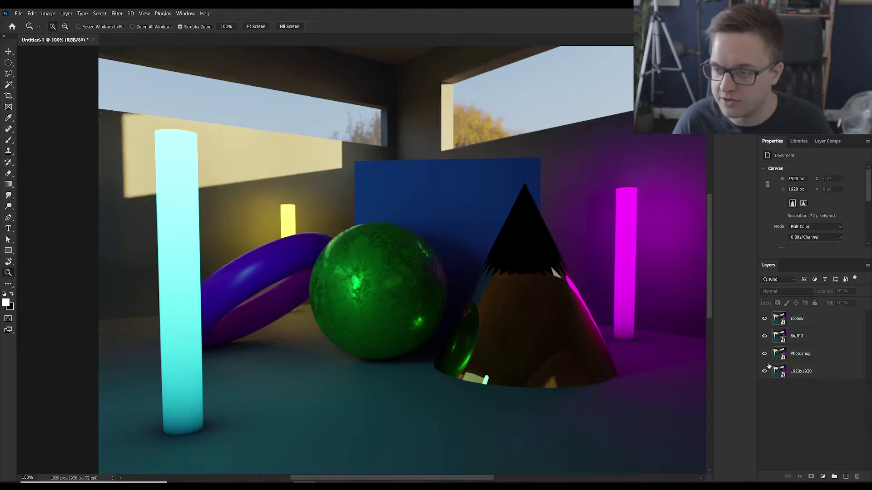
click(764, 319)
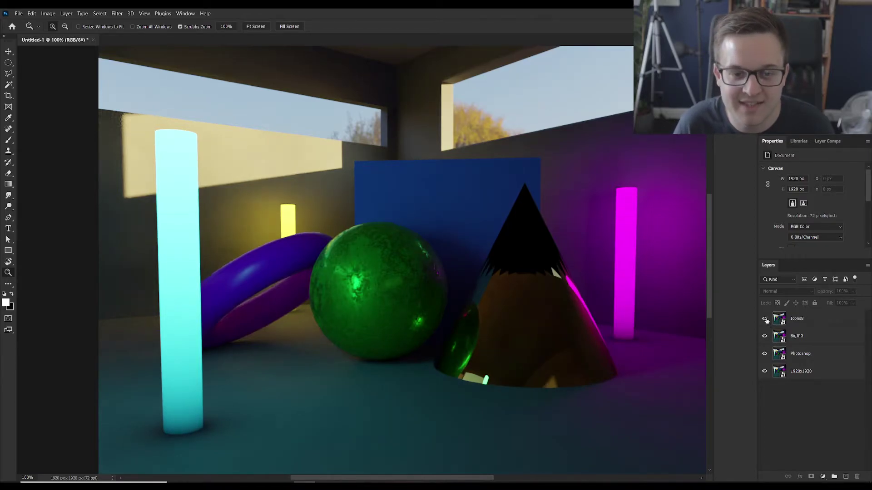
drag(200, 260, 235, 260)
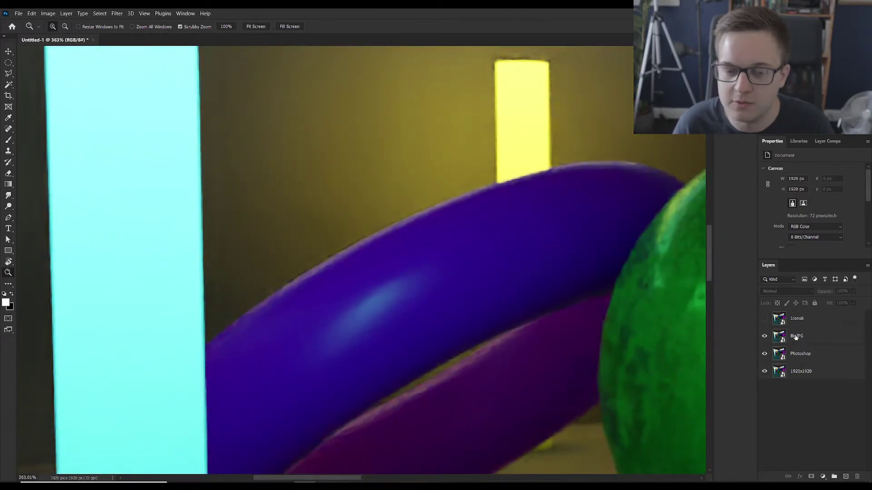
click(765, 319)
click(765, 319)
click(765, 320)
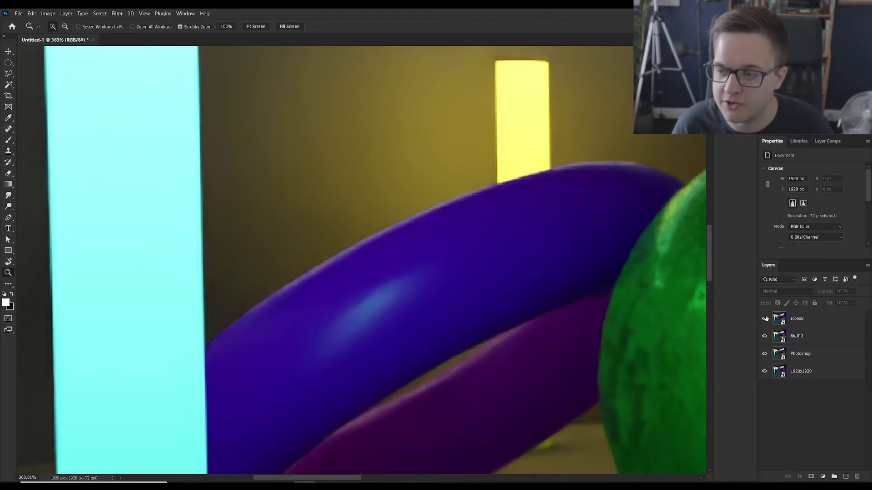
alt+click(412, 289)
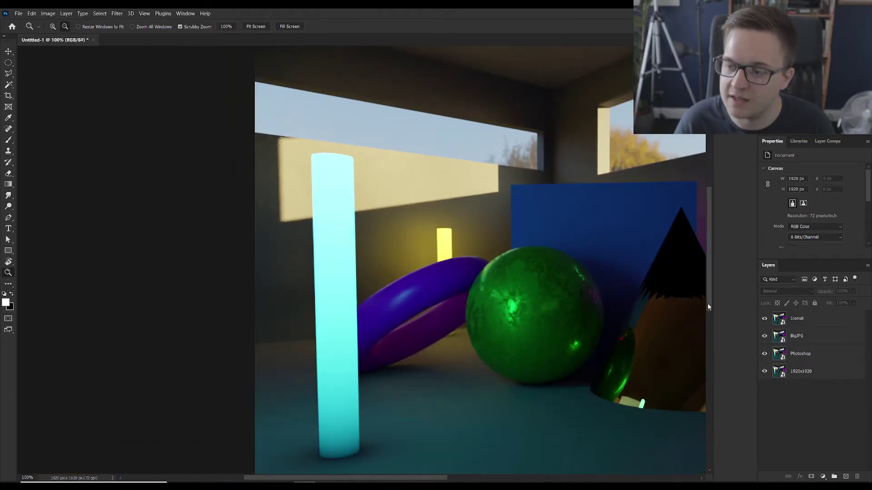
drag(708, 307, 424, 272)
- Hide BigJPG, toggle Icons8 to compare with the layer beneath, and zoom on the purple torus
click(765, 336)
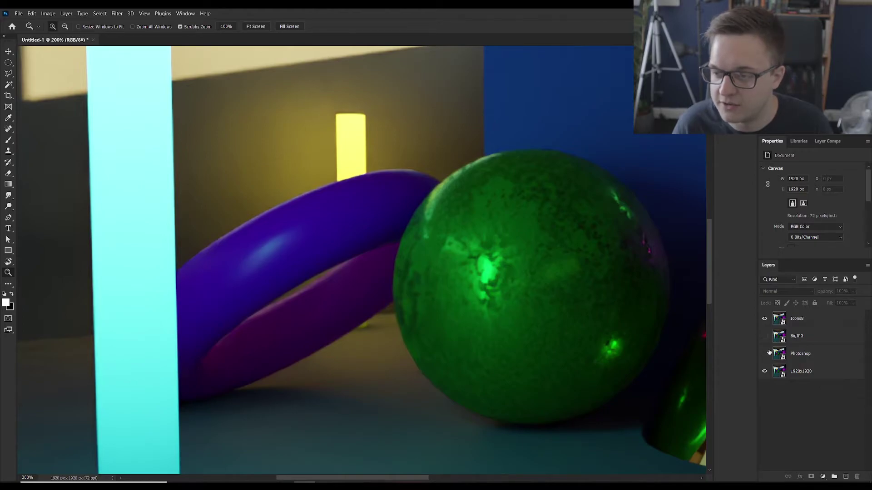
click(765, 319)
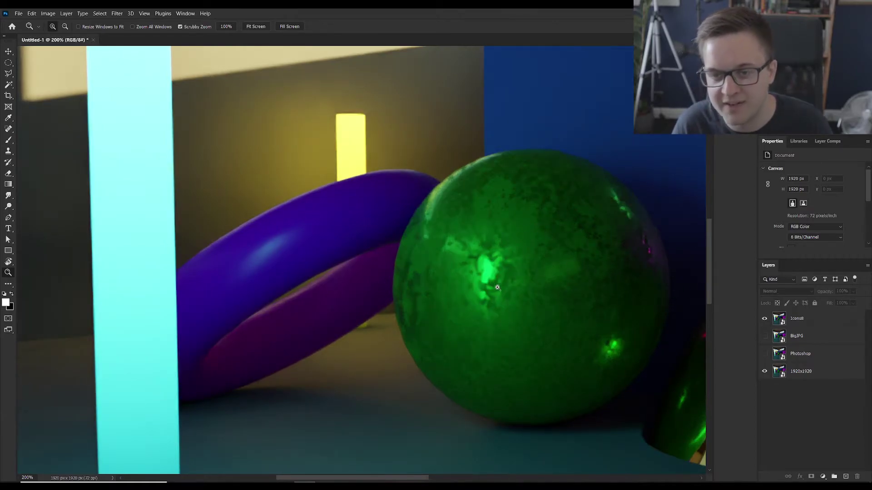
click(765, 318)
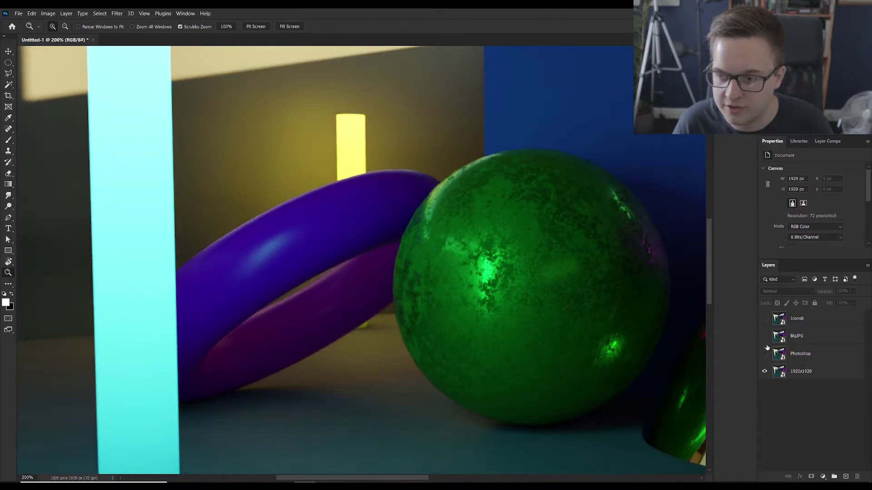
click(765, 318)
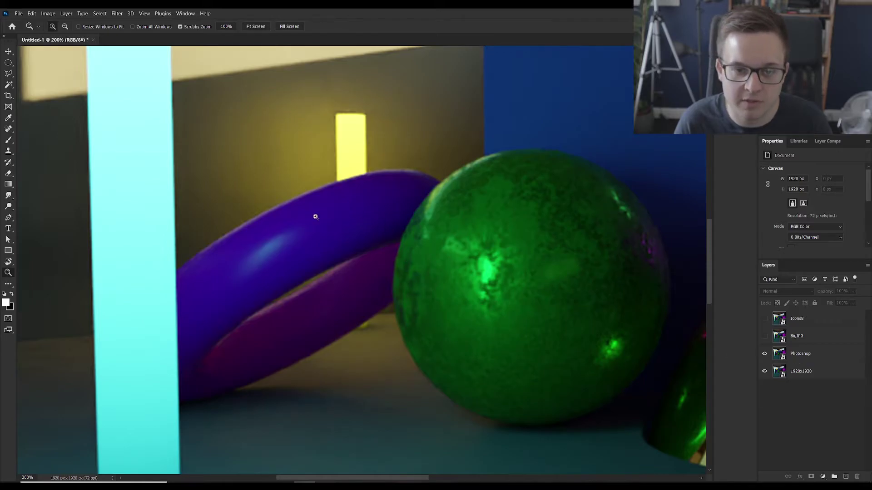
click(250, 223)
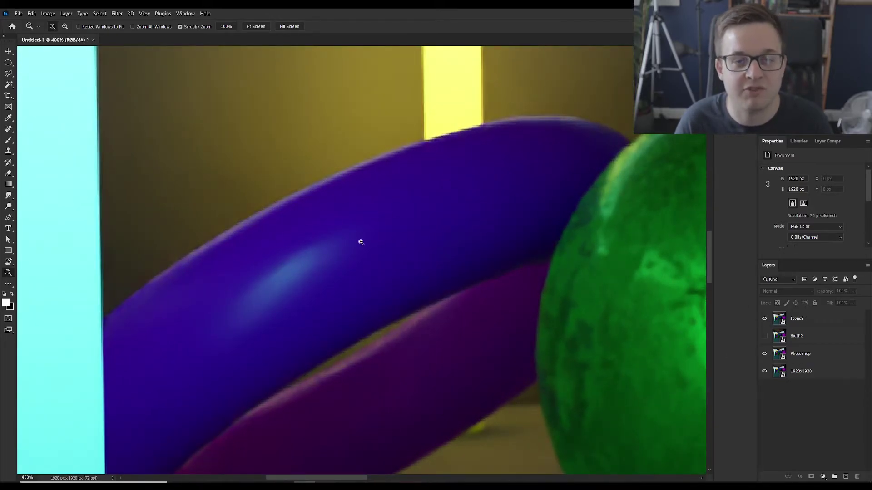
alt+click(378, 277)
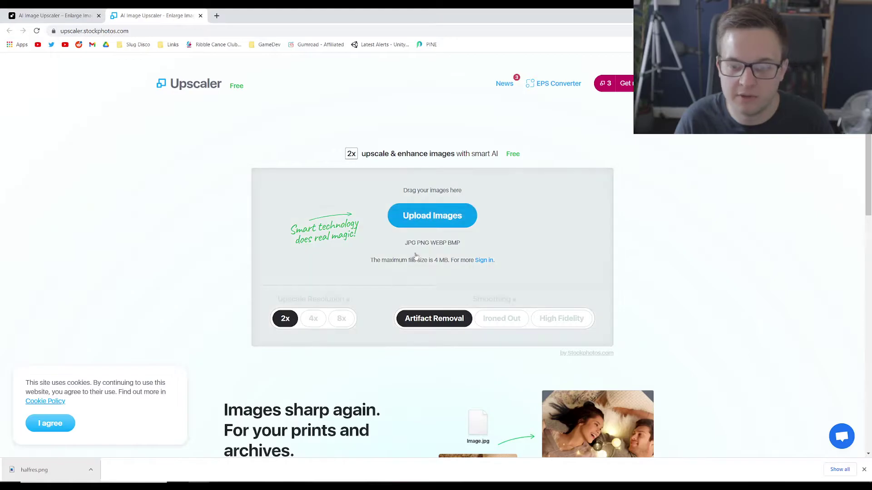
- Upload halfres.png to StockPhotos Upscaler, accepting the privacy policy and terms, and start enhancing
click(437, 224)
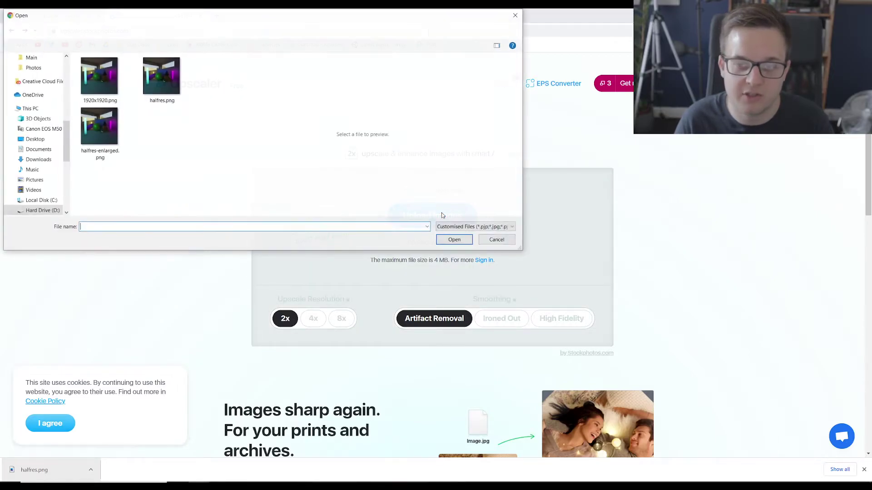
click(157, 77)
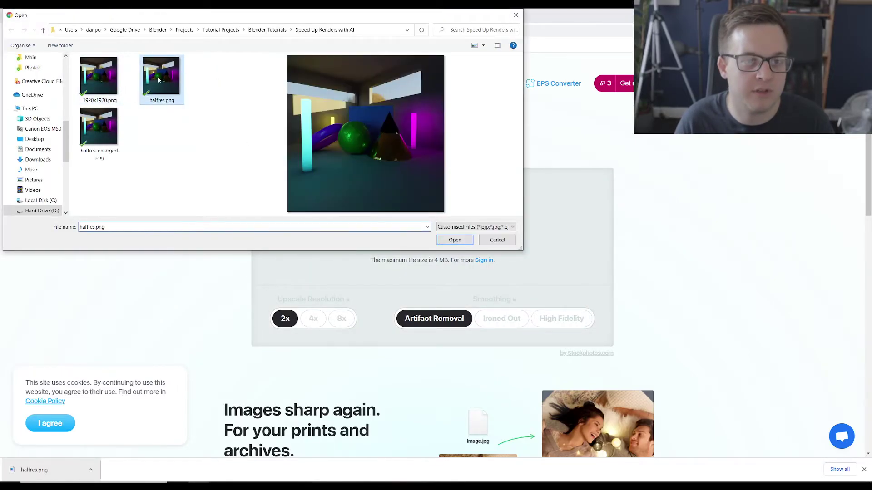
double_click(168, 79)
click(356, 278)
click(356, 299)
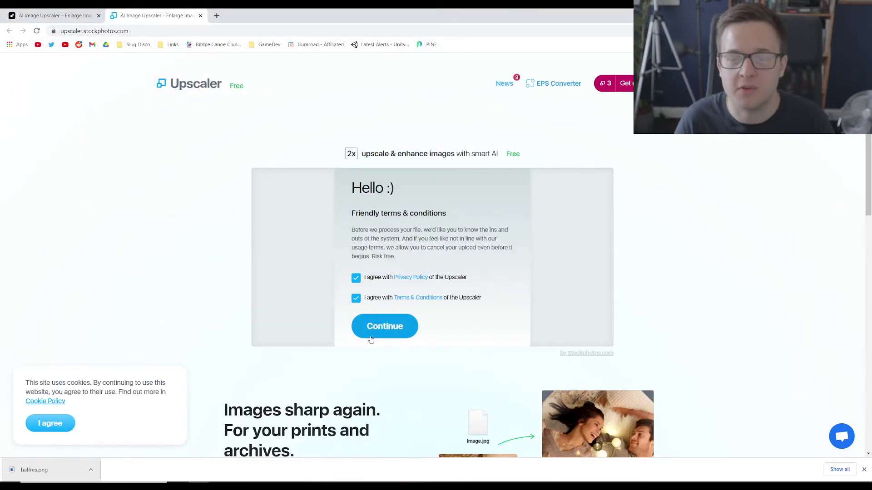
click(372, 338)
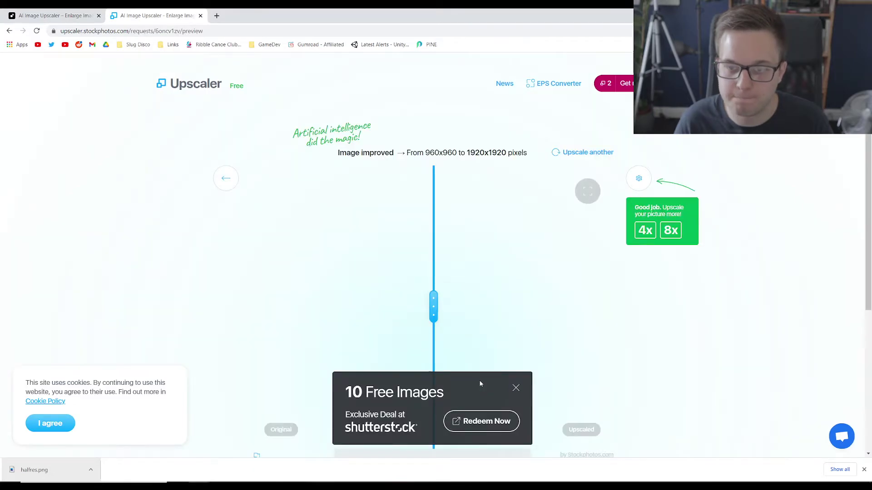
- Dismiss the ad, compare original and upscaled halves, and download the 1920x1920 result
click(516, 389)
drag(433, 312, 484, 339)
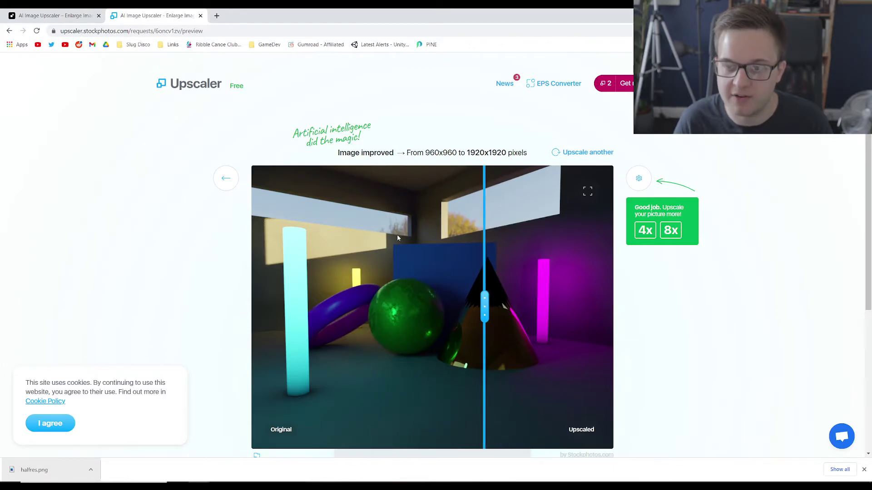
scroll(352, 335, down, 4)
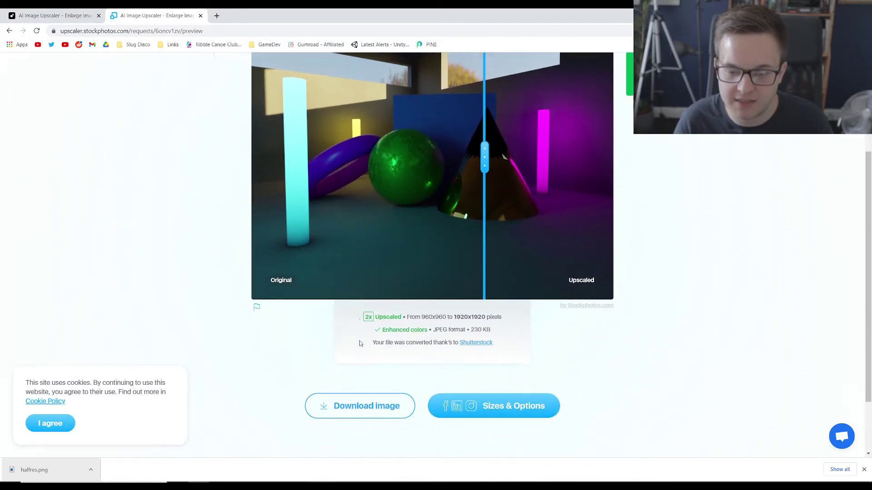
click(358, 385)
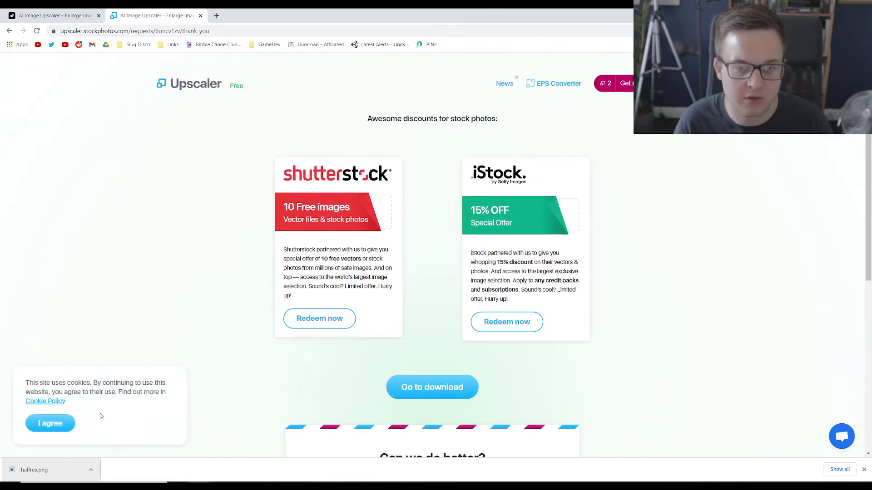
click(49, 423)
- Place the downloaded StockPhotos upscale into the document as the StockPhoto layer
click(432, 387)
drag(432, 387, 369, 319)
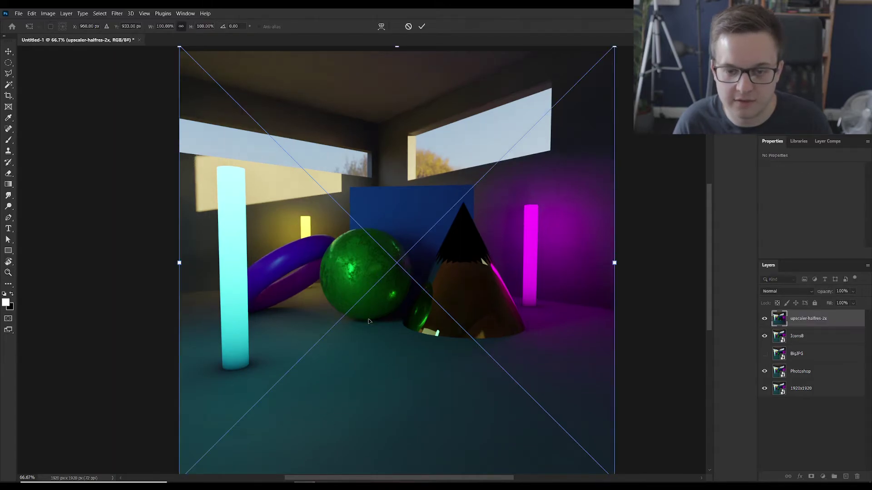
key(Return)
key(z)
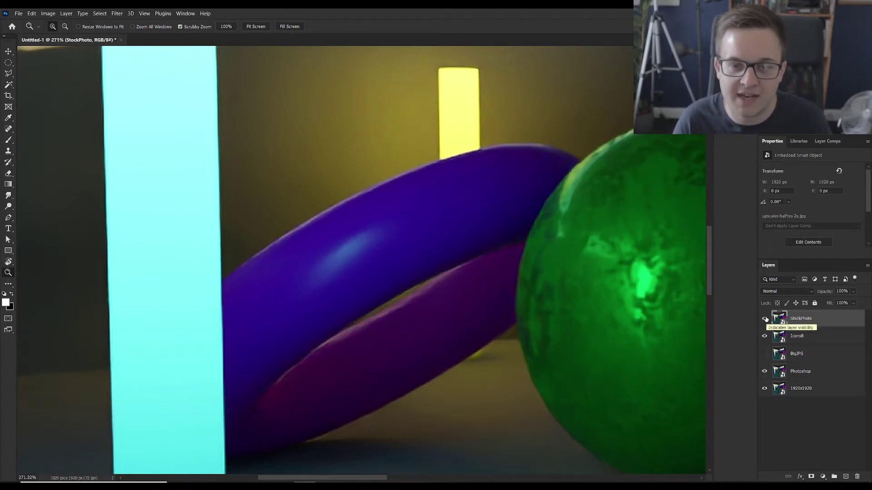
- Toggle the StockPhoto layer on and off over the torus and sphere, leaving it hidden
click(765, 319)
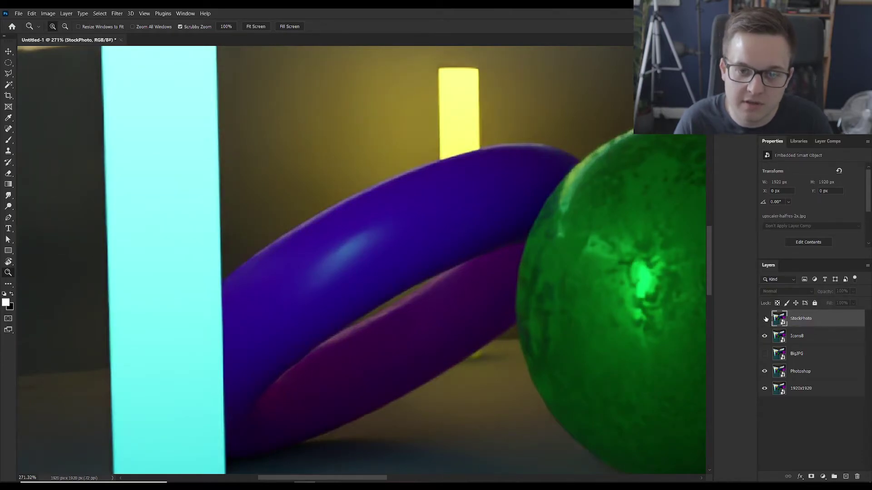
click(765, 319)
click(765, 319)
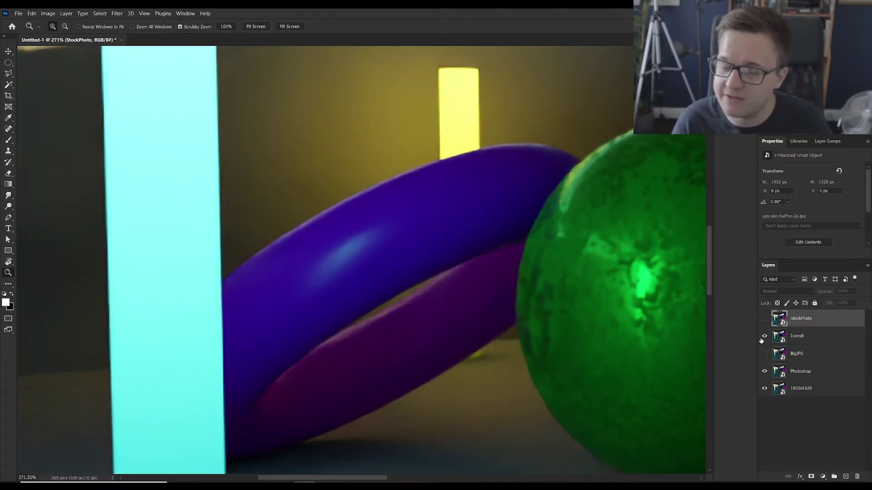
drag(578, 345, 564, 305)
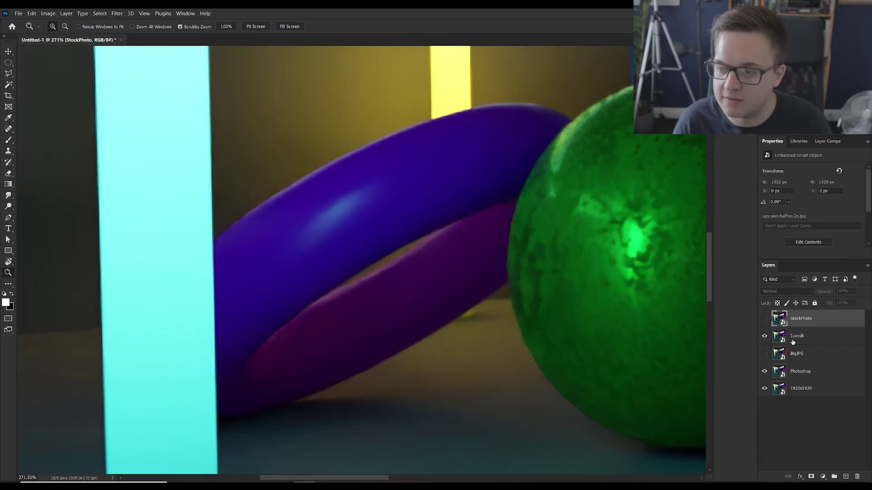
click(764, 320)
click(765, 320)
click(765, 320)
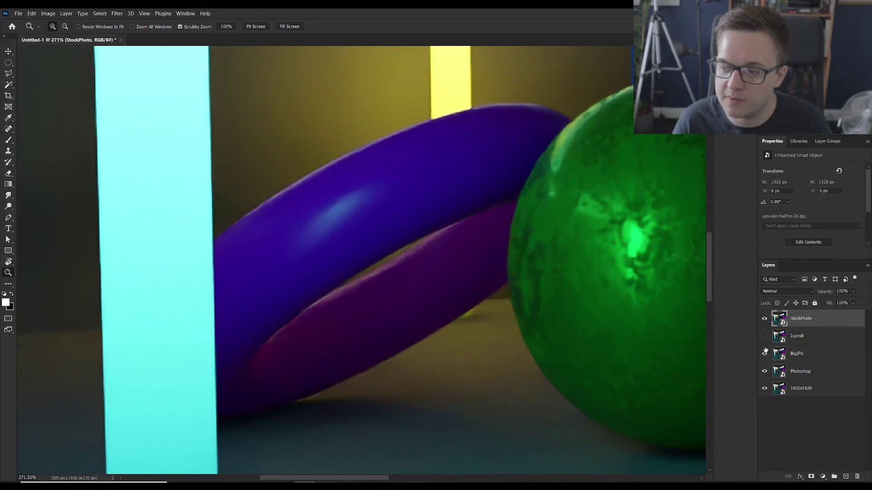
click(764, 320)
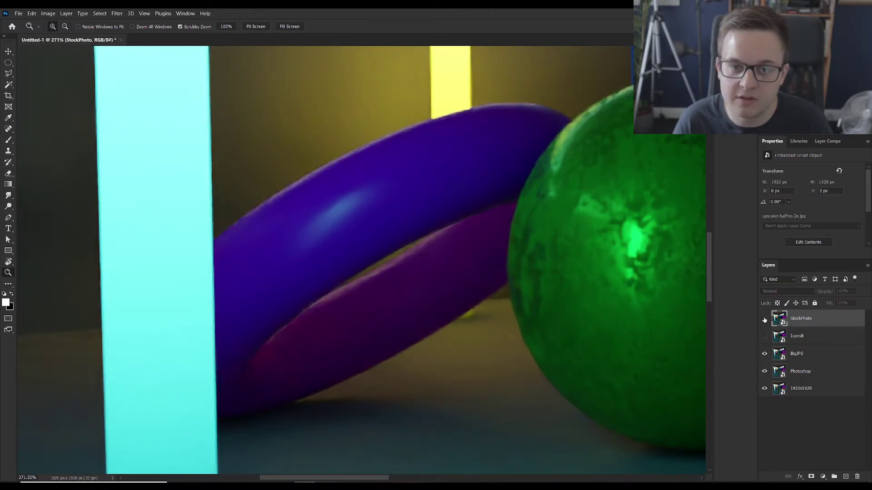
click(764, 320)
click(764, 320)
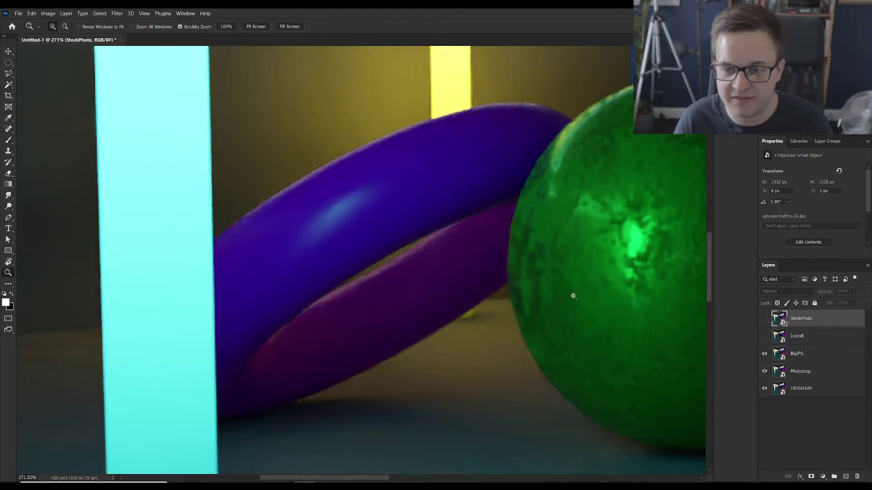
click(764, 320)
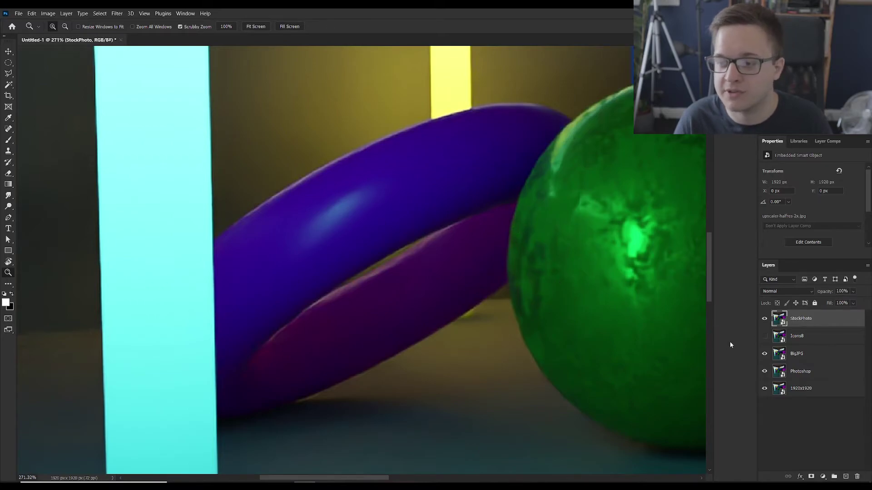
click(764, 320)
- Show the Icons8 layer again and zoom out to fit the whole scene
click(765, 336)
alt+click(464, 286)
alt+click(466, 284)
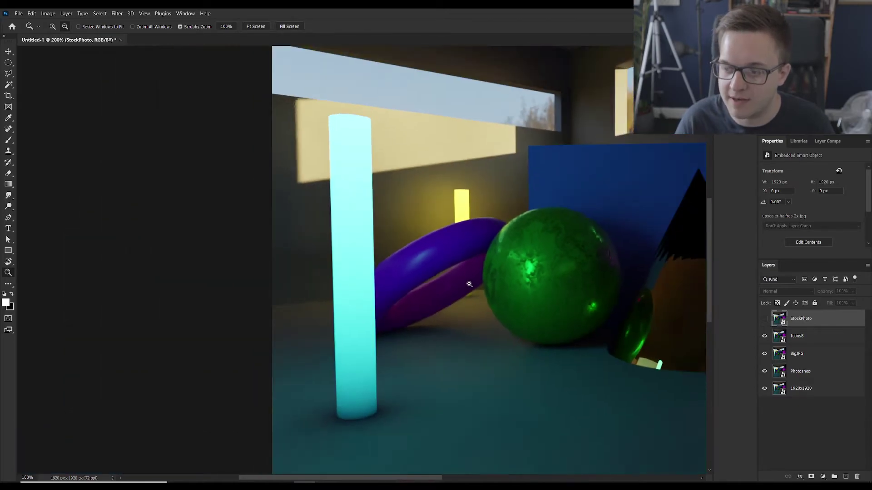
alt+click(517, 290)
alt+click(517, 289)
alt+click(517, 289)
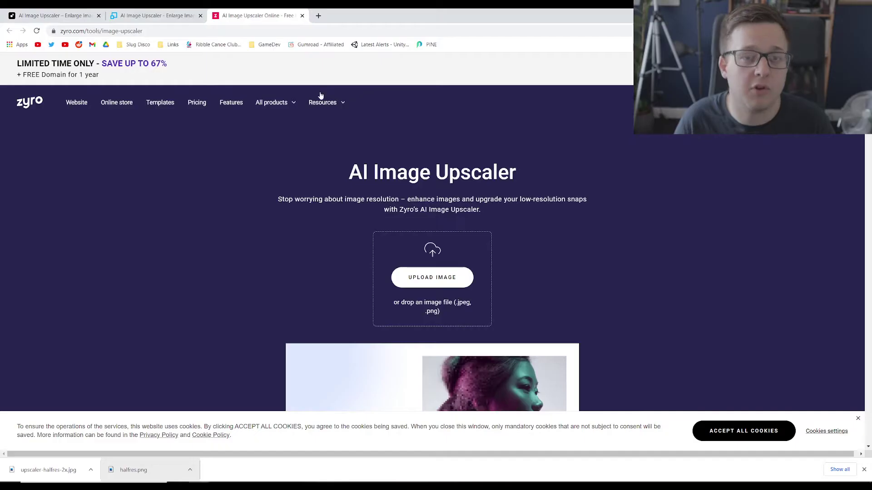
- Upload halfres.png to Zyro's upscaler and compare the original and upscaled preview halves
click(425, 281)
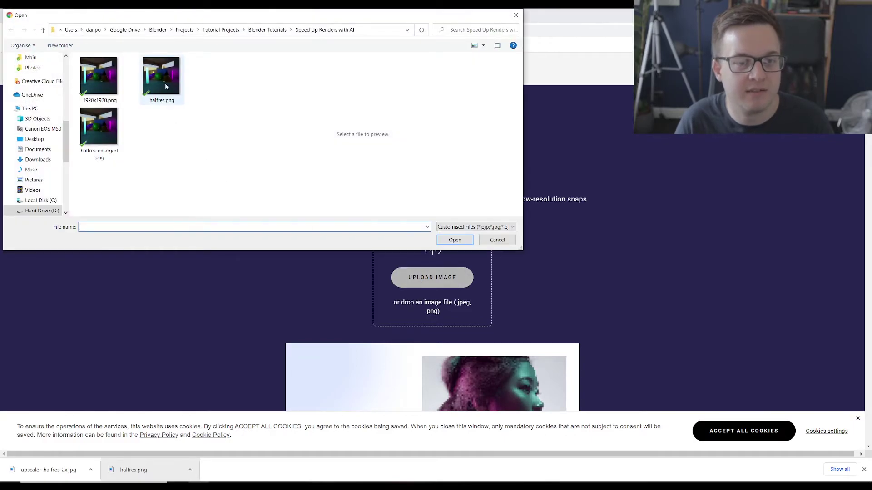
double_click(166, 84)
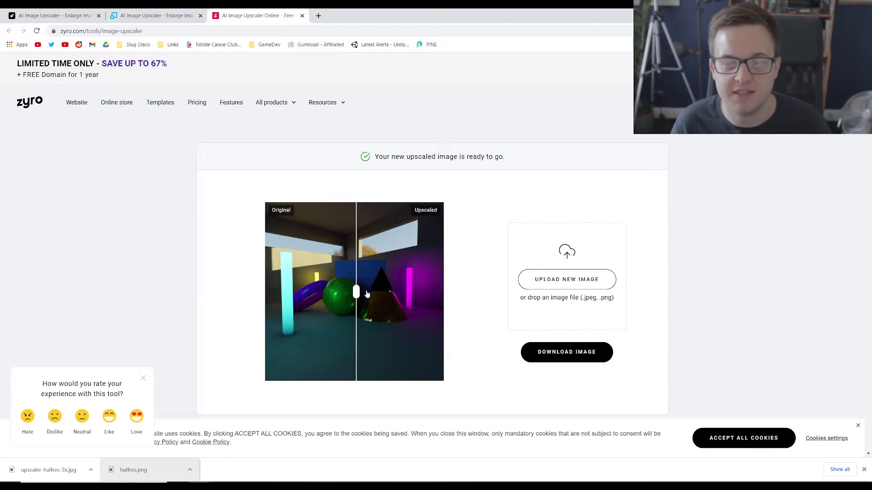
drag(363, 293, 348, 323)
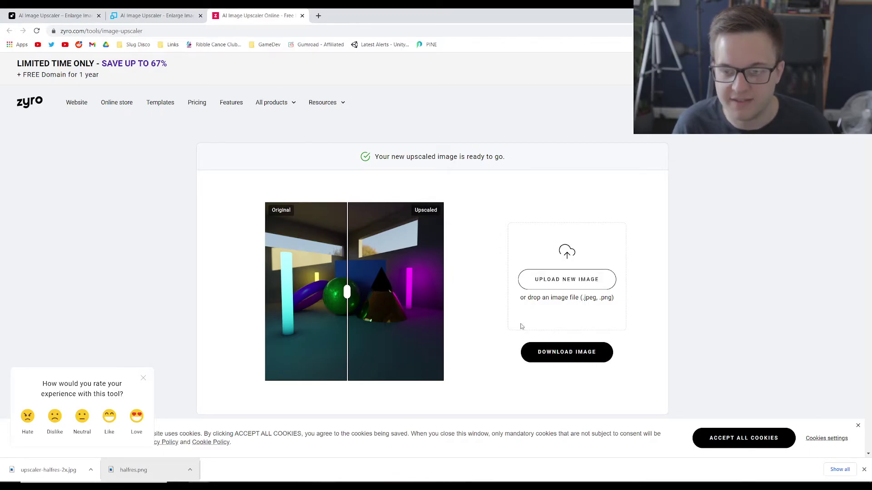
- Download Zyro's upscale as zyro-image.png and bring it over to Photoshop
click(566, 352)
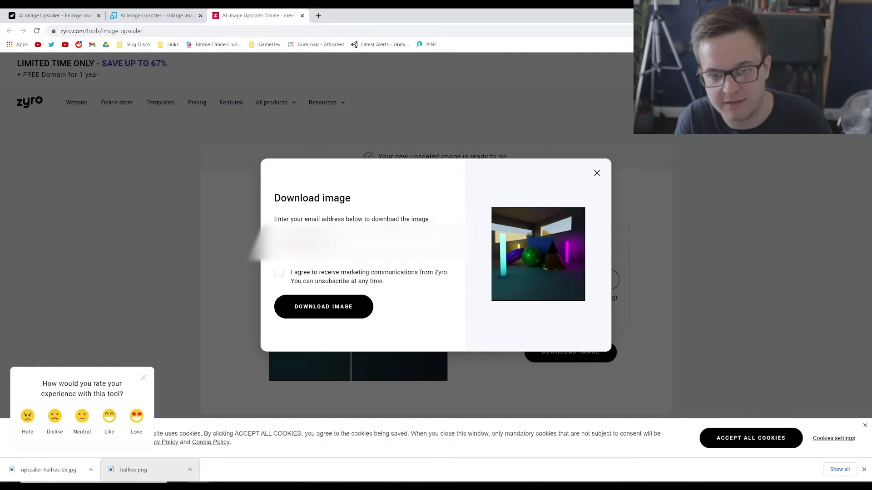
click(345, 312)
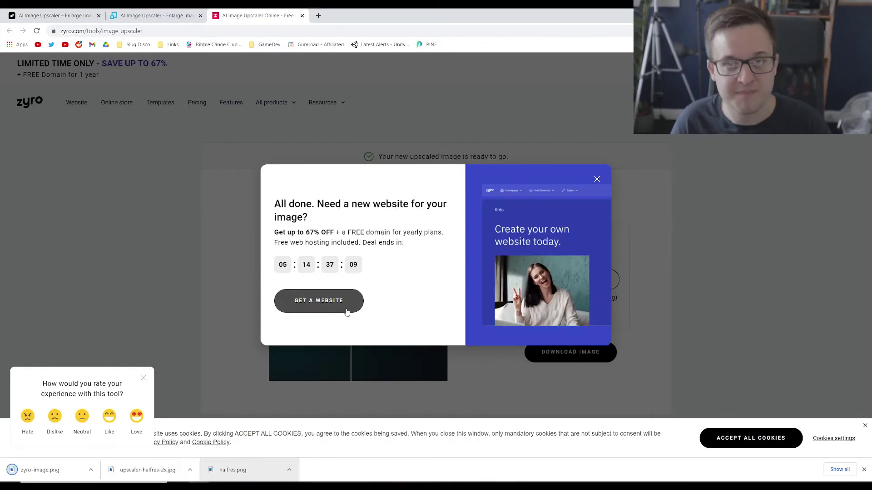
drag(40, 470, 345, 486)
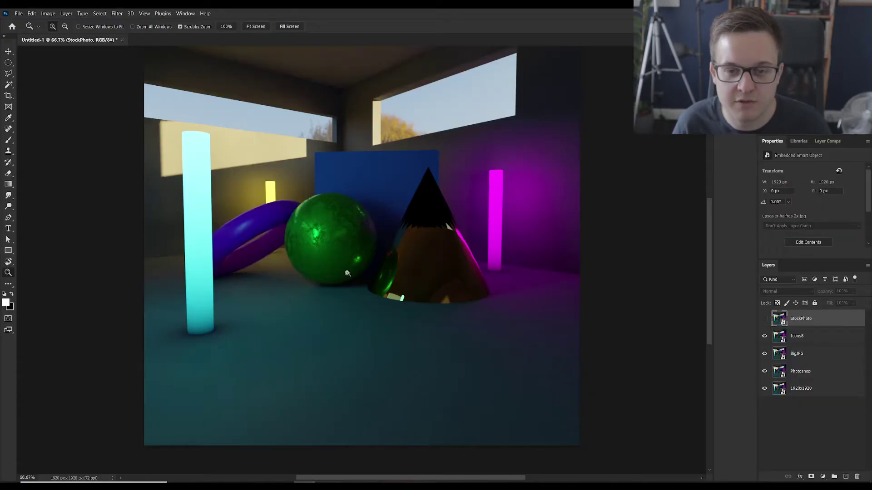
- Place zyro-image as the top layer and compare it on the purple torus, ending hidden
key(ctrl+1)
click(259, 218)
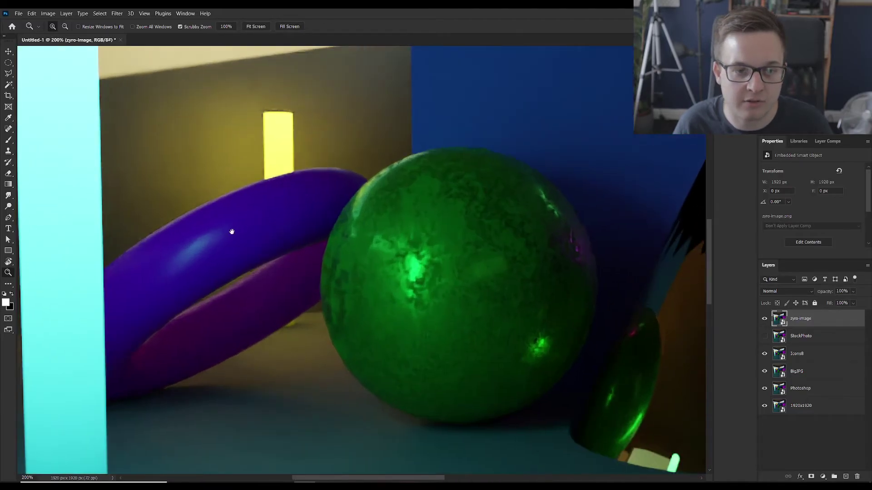
click(764, 319)
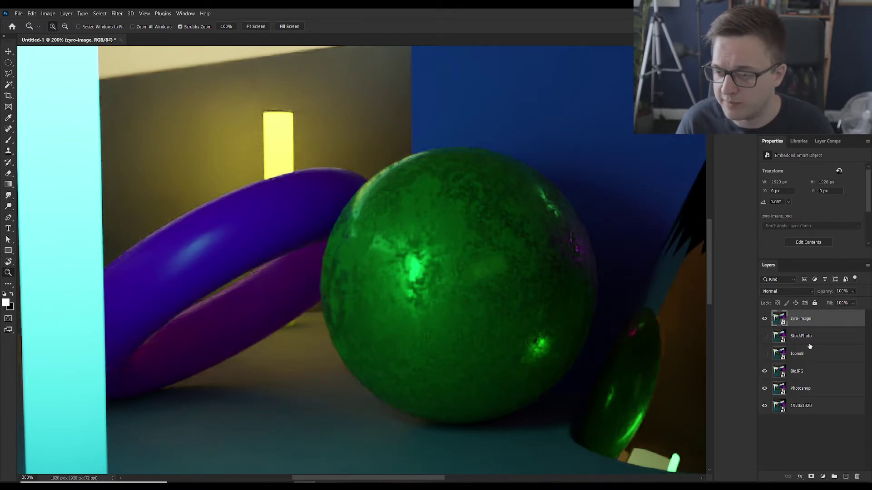
click(764, 321)
drag(191, 233, 352, 224)
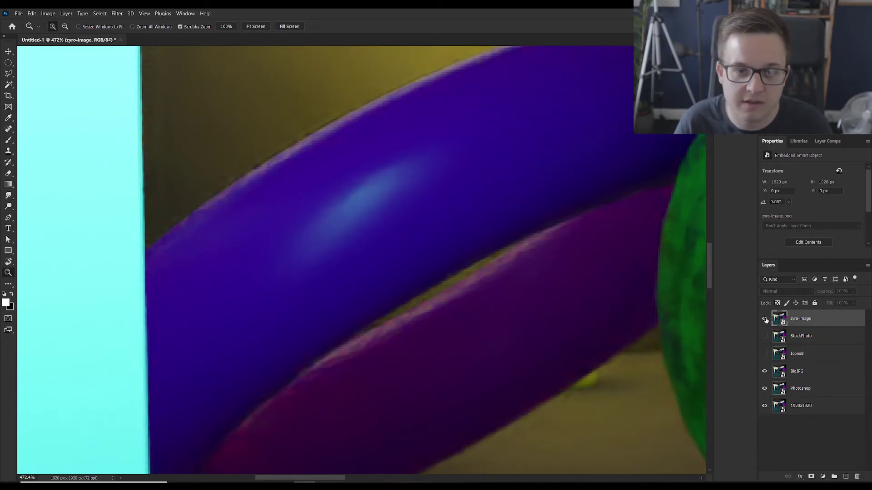
click(764, 319)
click(764, 320)
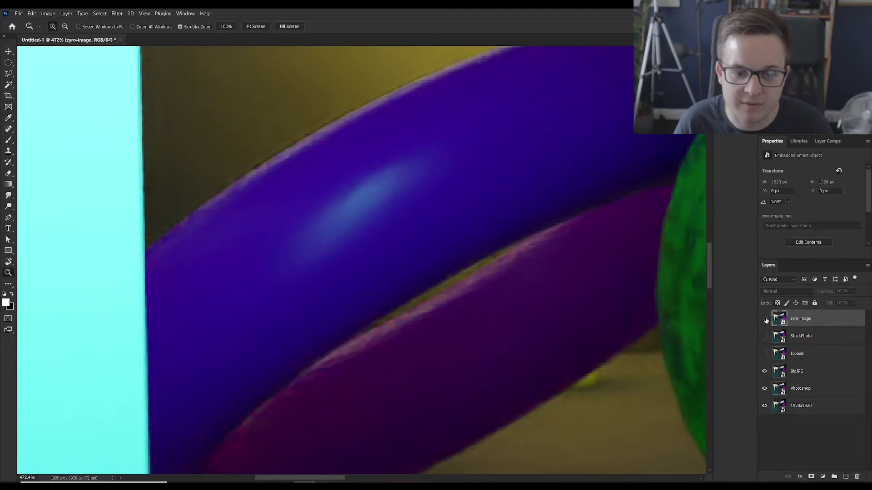
click(765, 319)
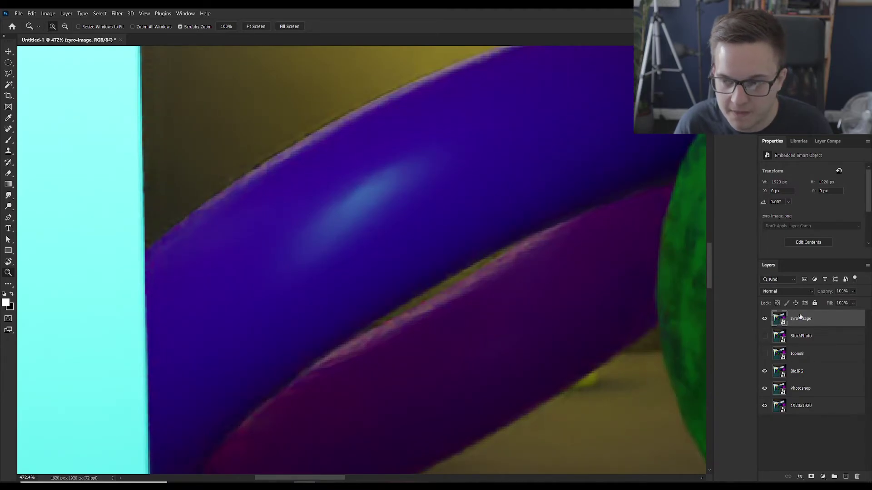
click(765, 320)
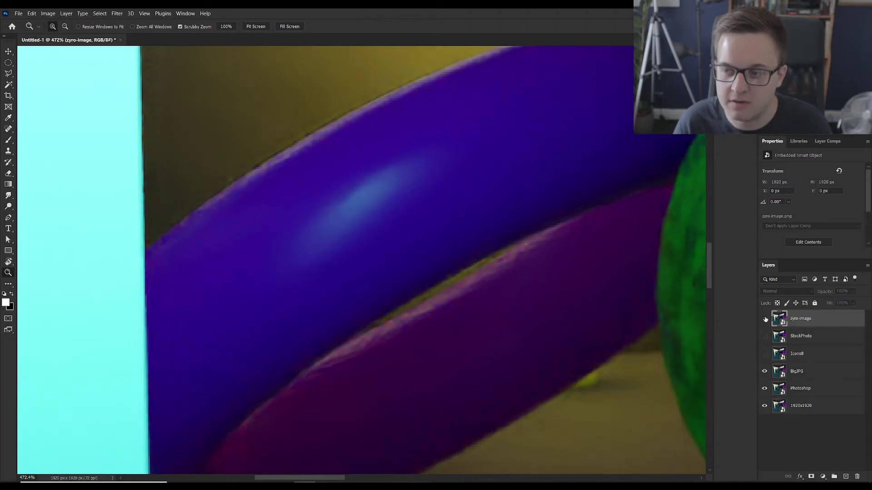
alt+click(510, 317)
drag(511, 317, 377, 301)
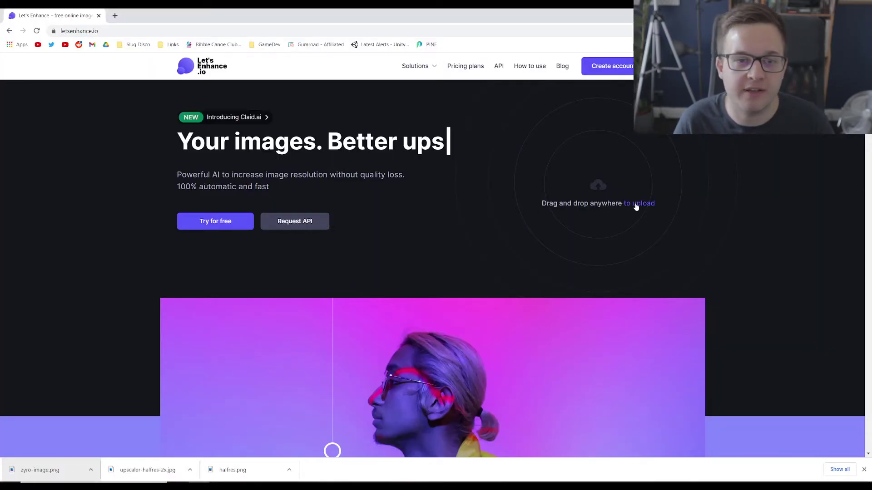
- Upload halfres.png to Let's Enhance and sign in with Facebook to queue it
click(637, 205)
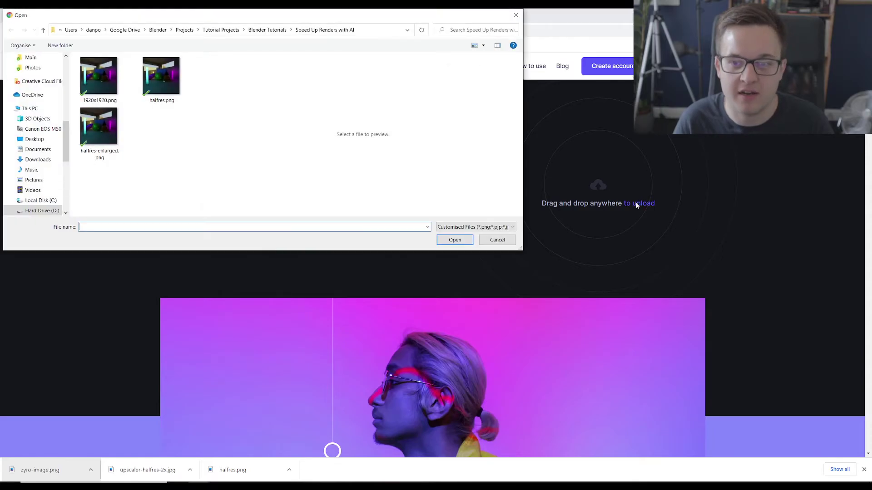
double_click(163, 77)
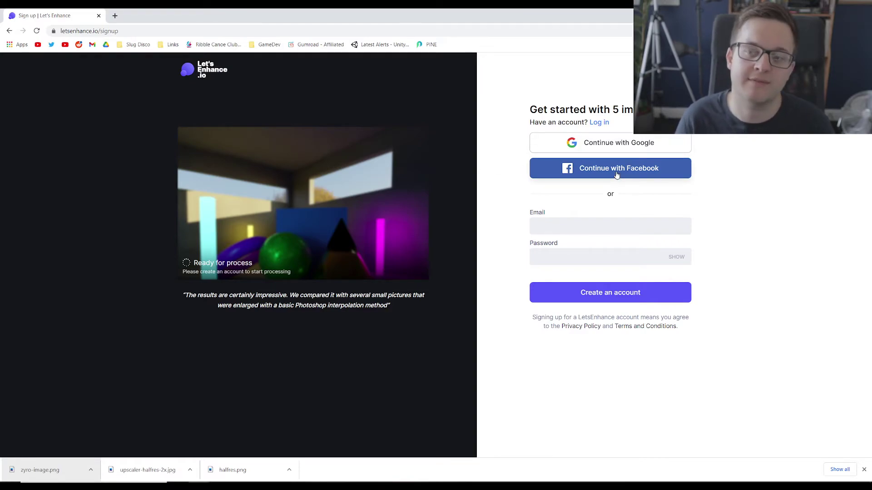
click(617, 175)
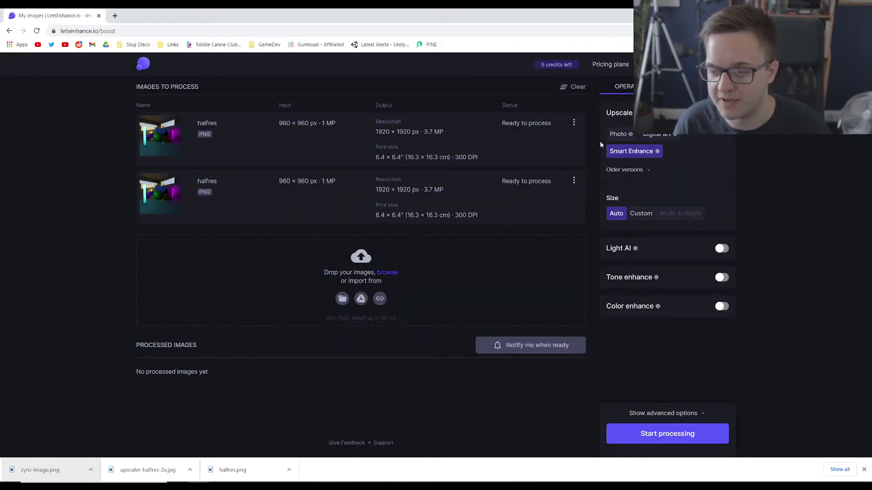
- Clear the duplicate queued images and re-add halfres.png to the Let's Enhance queue
click(573, 181)
click(568, 172)
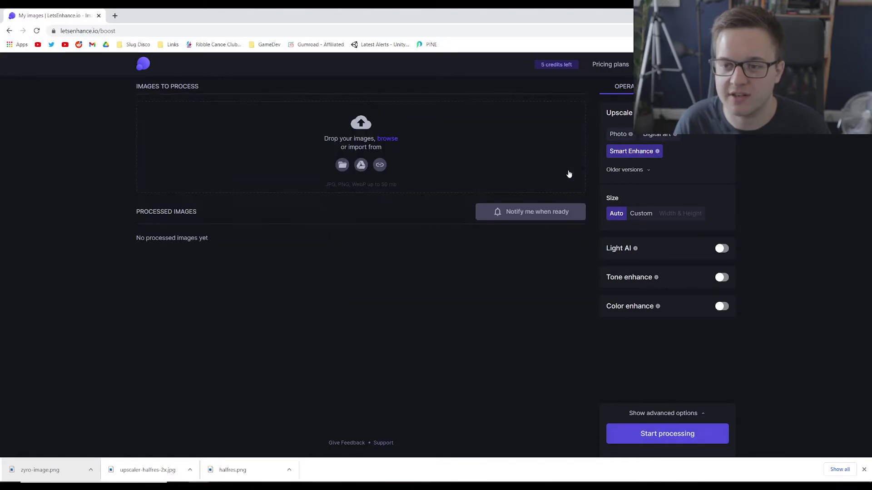
click(372, 119)
double_click(152, 100)
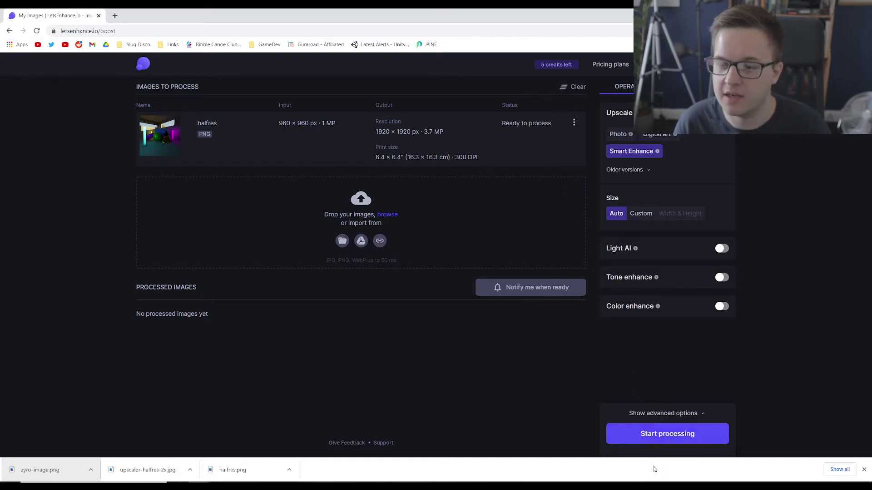
- Upscale halfres to 1920×1920 and download the result as halfres_auto_x2.png
click(664, 434)
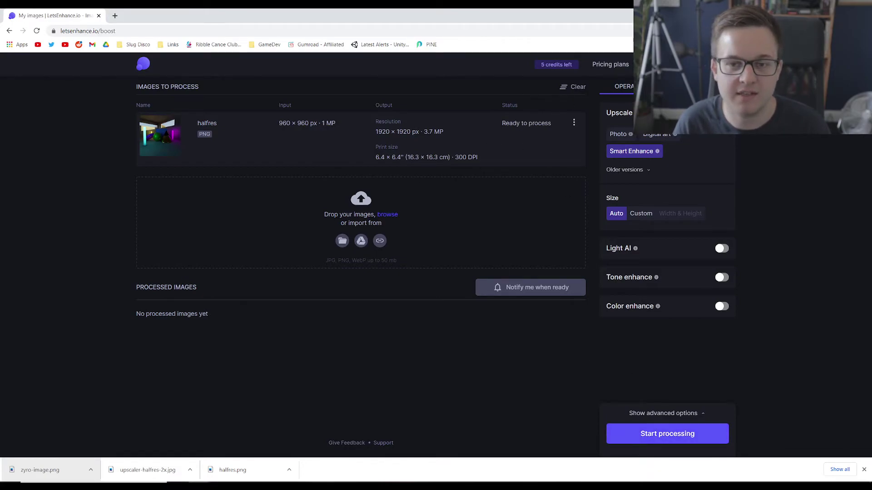
click(667, 440)
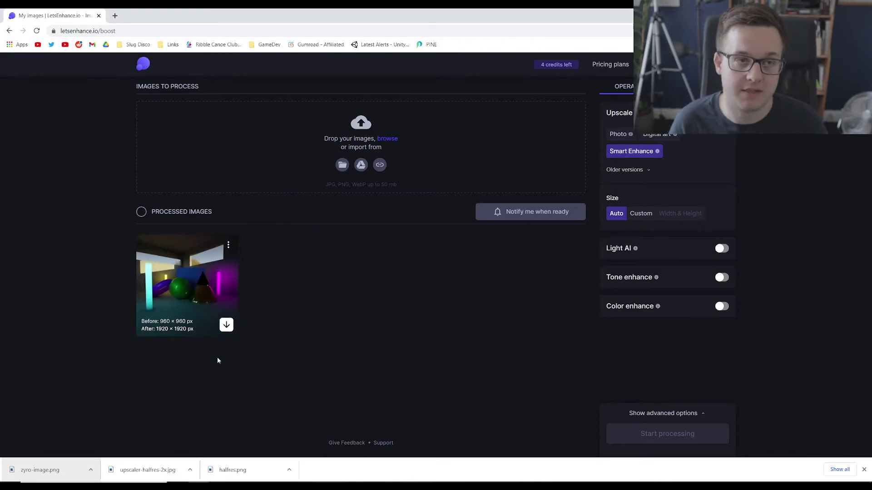
click(226, 326)
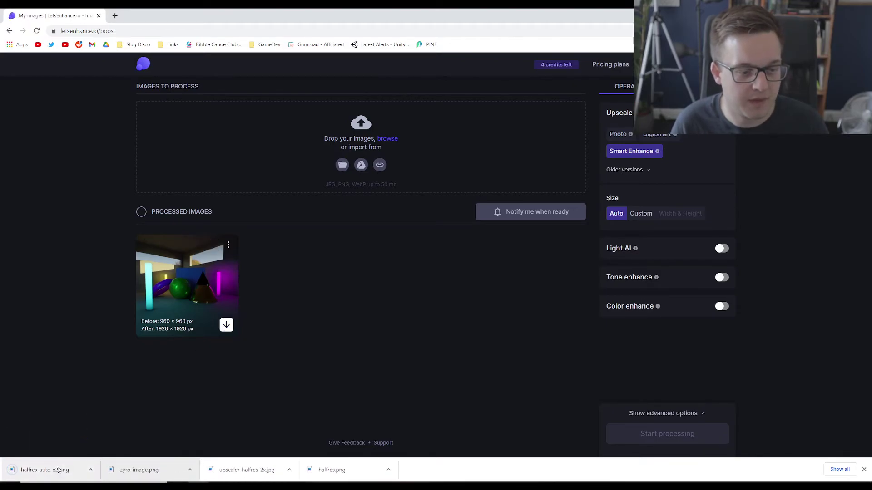
drag(45, 469, 393, 461)
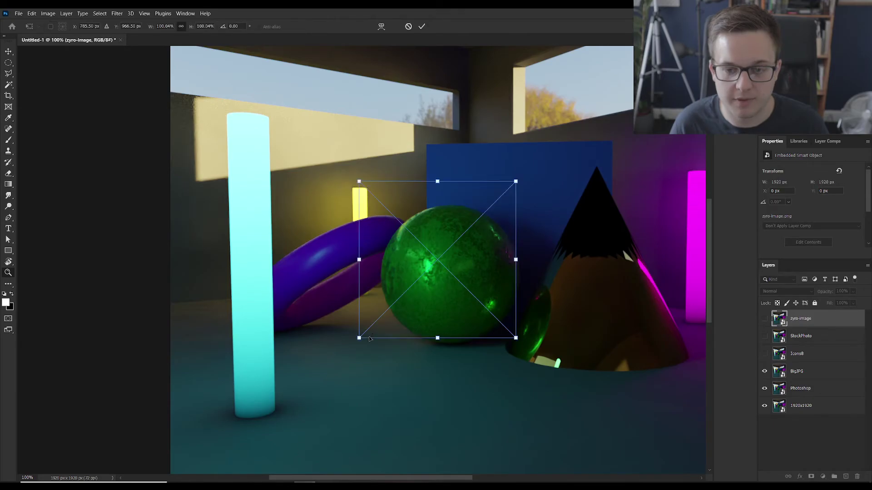
- Inspect the newly placed halfres_auto_x2 render and hide the BigJPG layer
click(437, 253)
drag(288, 342, 267, 298)
alt+click(394, 323)
alt+click(393, 323)
drag(394, 323, 342, 258)
click(764, 389)
- Toggle halfres_auto_x2 against the original at 33.3%, then zoom onto the torus and sphere highlight
click(765, 320)
click(765, 320)
click(765, 320)
alt+click(373, 321)
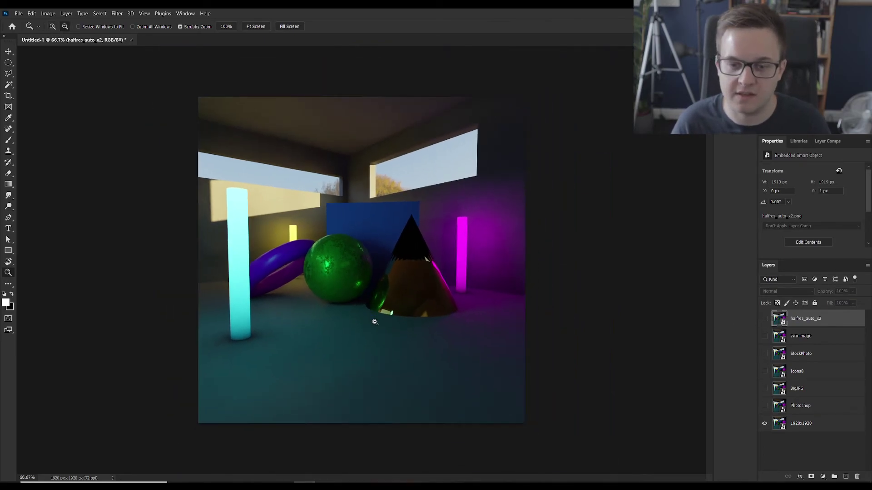
alt+click(374, 320)
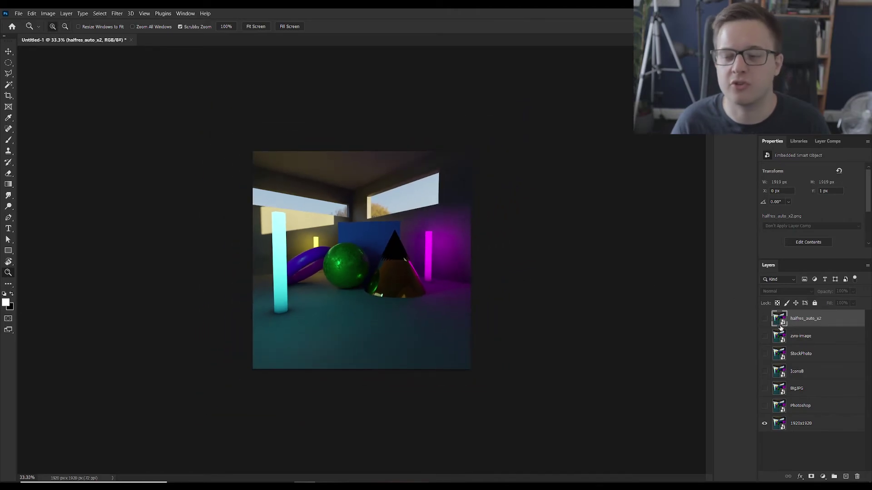
click(765, 320)
click(765, 320)
click(765, 320)
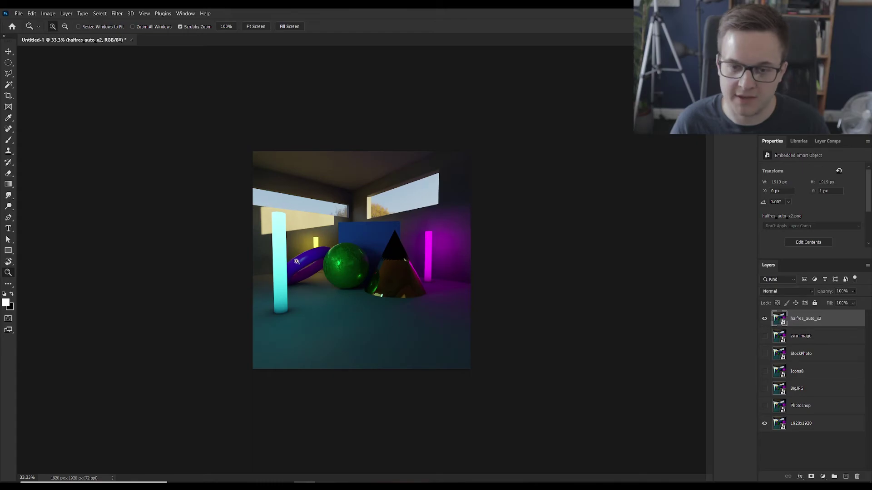
drag(296, 259, 407, 262)
drag(559, 310, 433, 191)
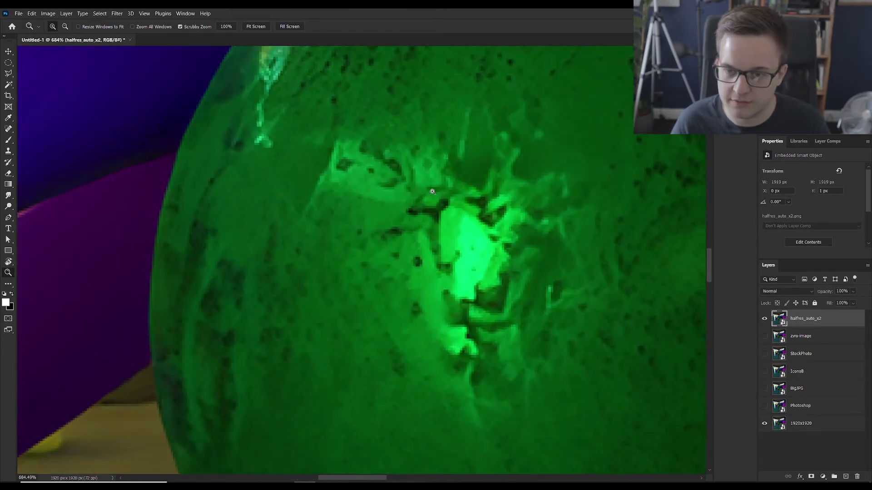
- Toggle halfres_auto_x2 on and off to compare detail along the purple torus
click(764, 320)
click(765, 321)
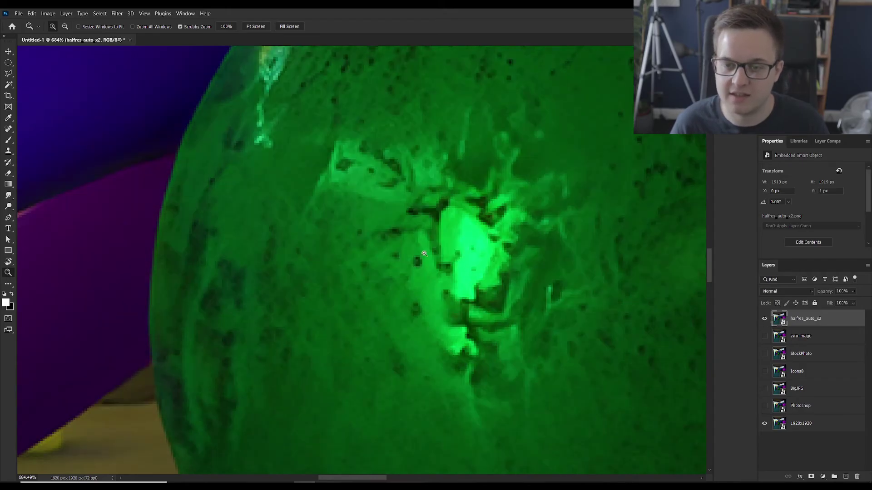
click(764, 319)
drag(343, 244, 620, 223)
click(765, 320)
drag(296, 230, 346, 194)
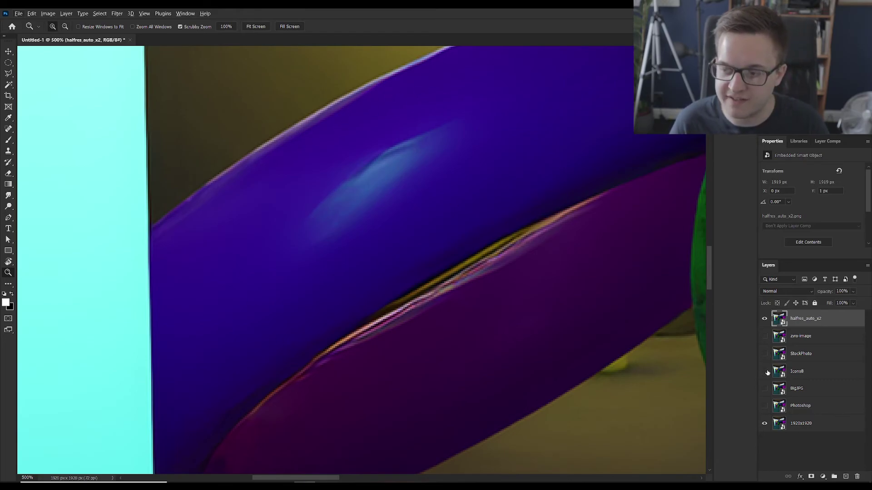
- Show BigJPG and compare it with halfres_auto_x2, zooming out to the whole scene
click(765, 388)
click(765, 318)
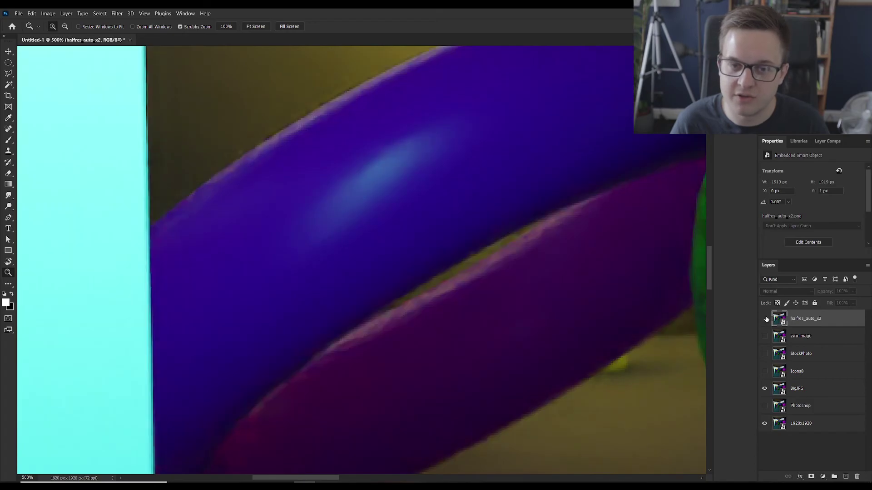
click(765, 318)
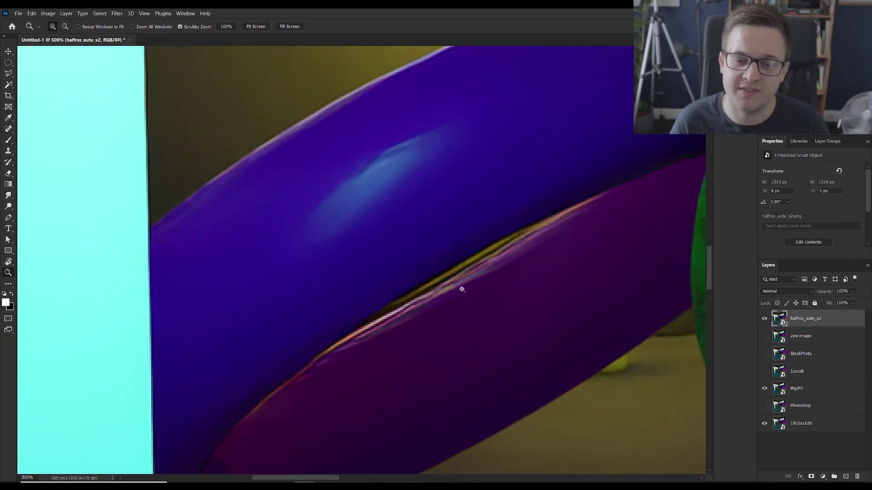
alt+click(401, 320)
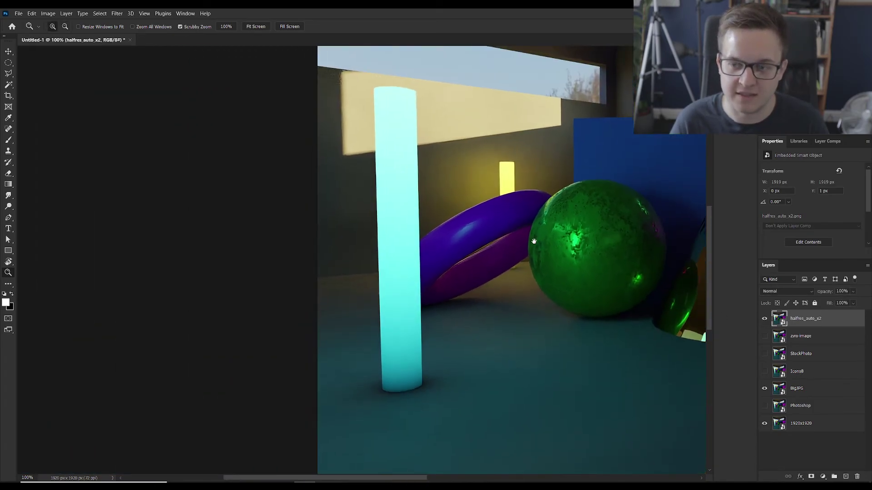
drag(533, 241, 342, 241)
alt+click(319, 252)
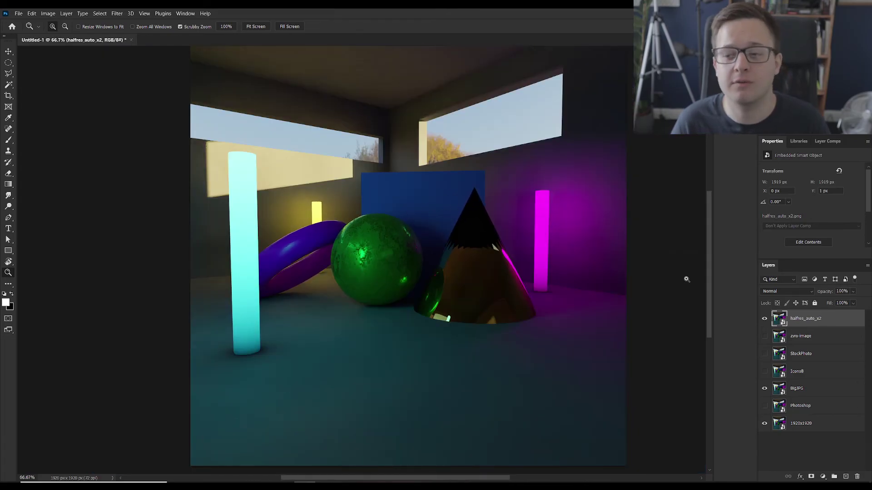
- Hide BigJPG, show Icons8 and hide halfres_auto_x2 to compare the floor by the cyan cylinder
click(764, 319)
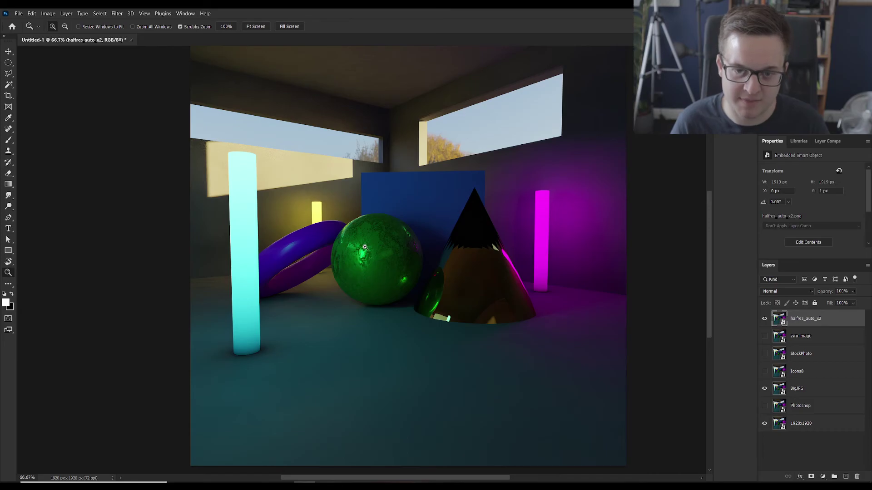
click(764, 388)
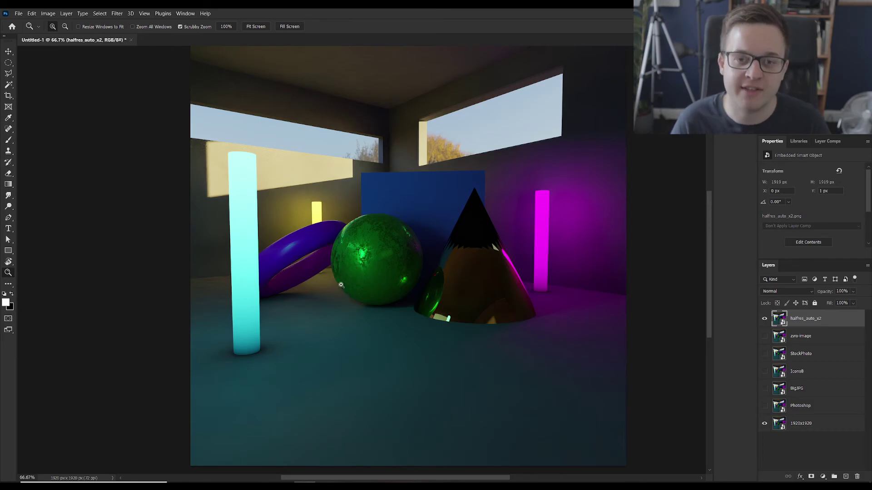
drag(308, 353, 339, 347)
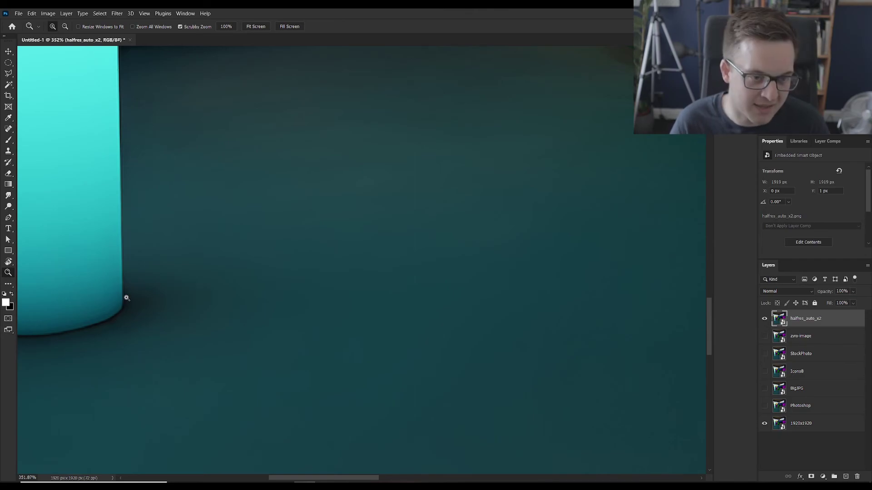
click(765, 371)
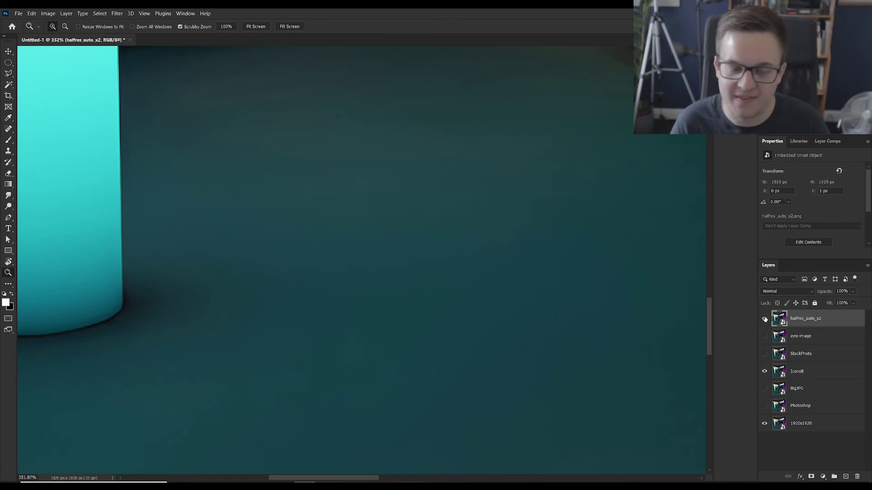
click(765, 319)
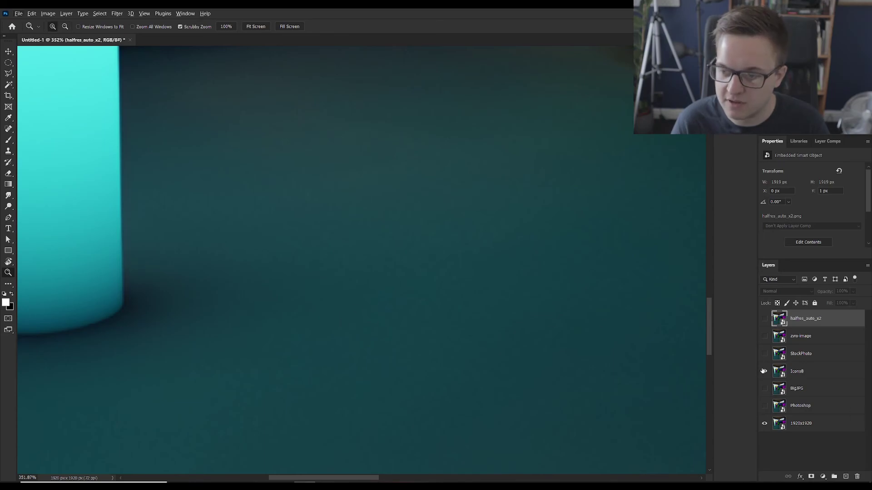
- Fit the whole 1920x1920 image in the window with Ctrl+0
key(ctrl+0)
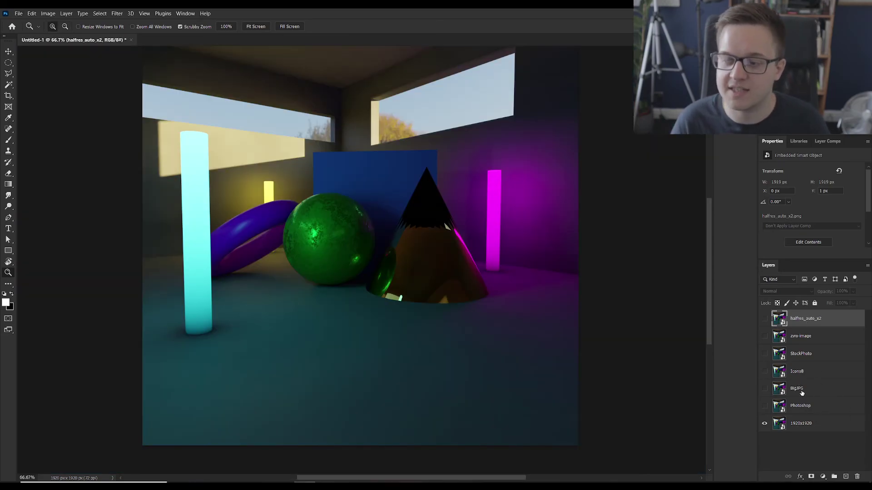